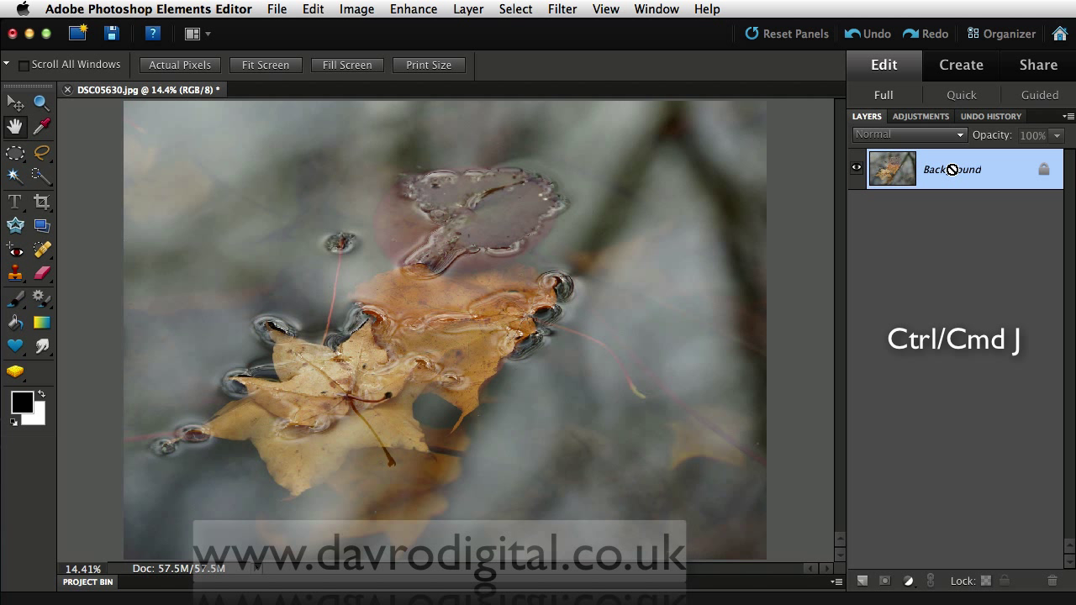
Duplicate the background into Layer 1, set it to Multiply blending and compare by toggling its visibility
key(super+j)
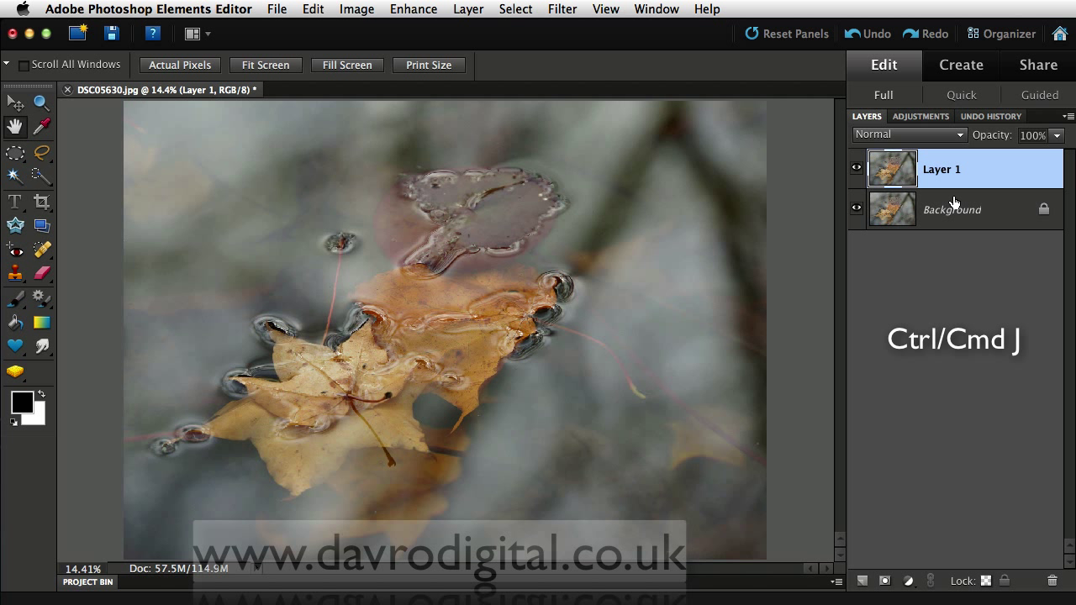
click(922, 137)
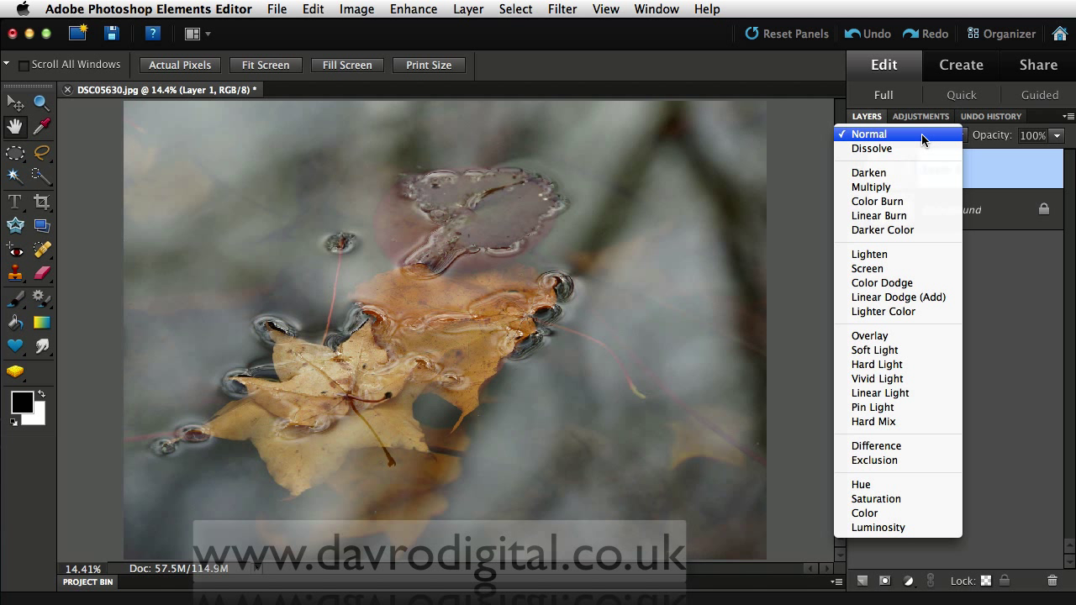
click(922, 189)
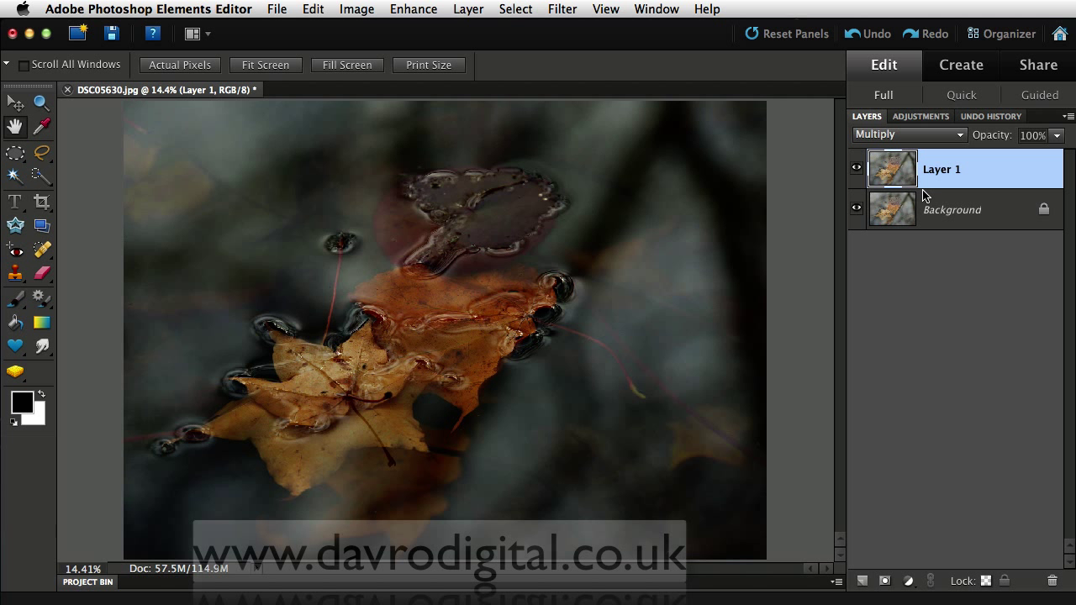
click(857, 169)
Duplicate Layer 1 twice for extra Multiply darkening, then merge the copies down into one Layer 1
key(super+j)
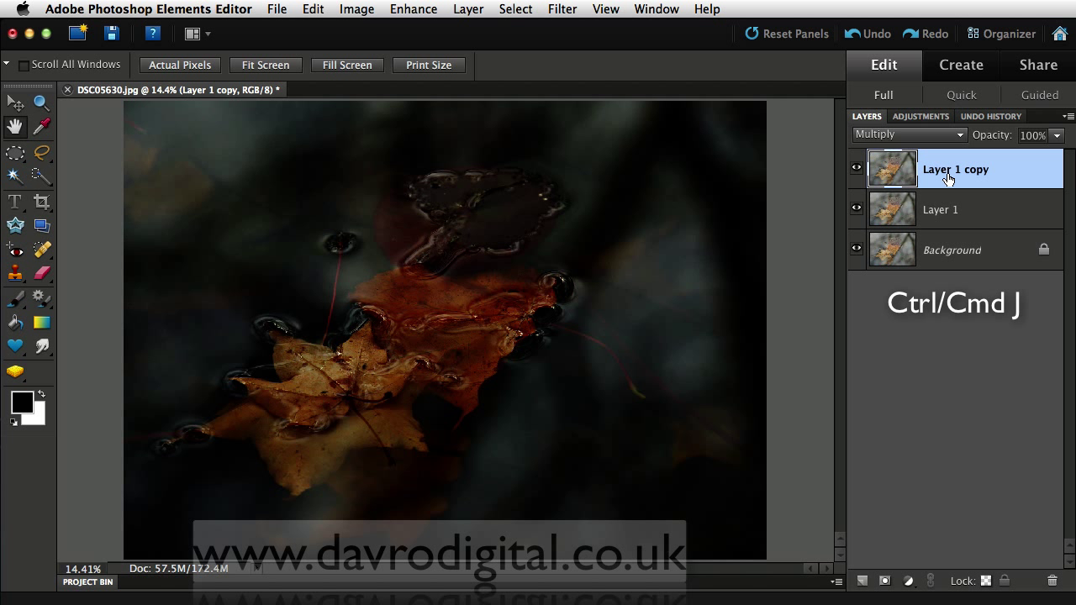
key(super+j)
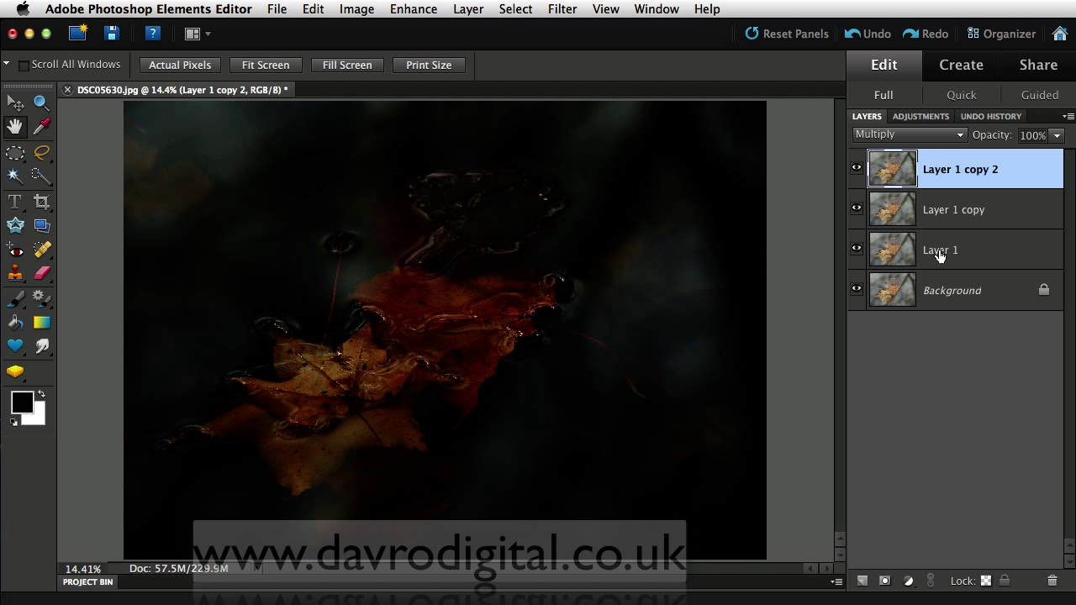
click(468, 10)
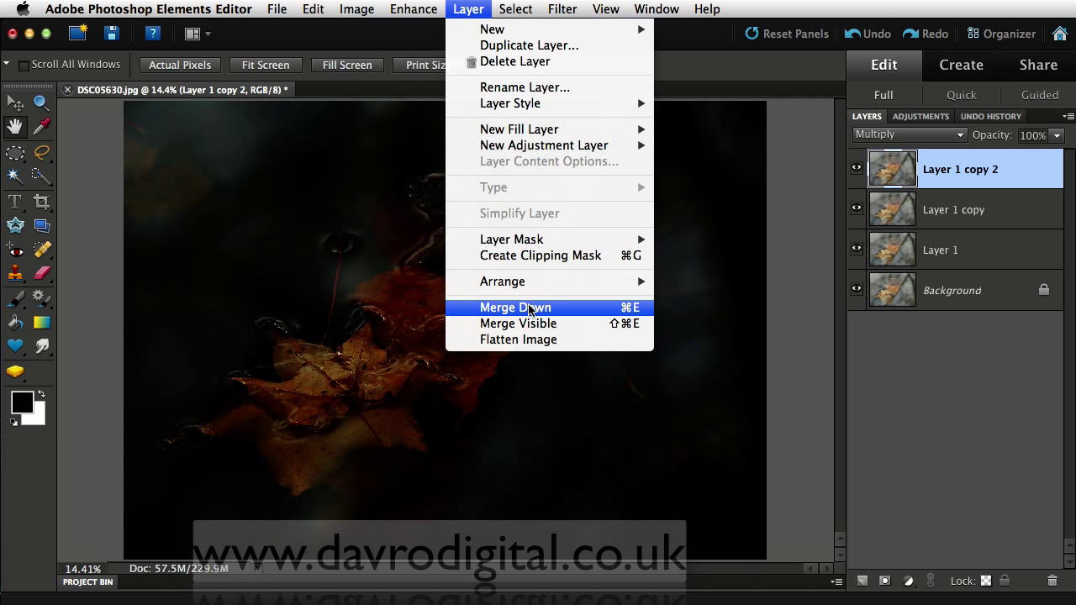
click(610, 315)
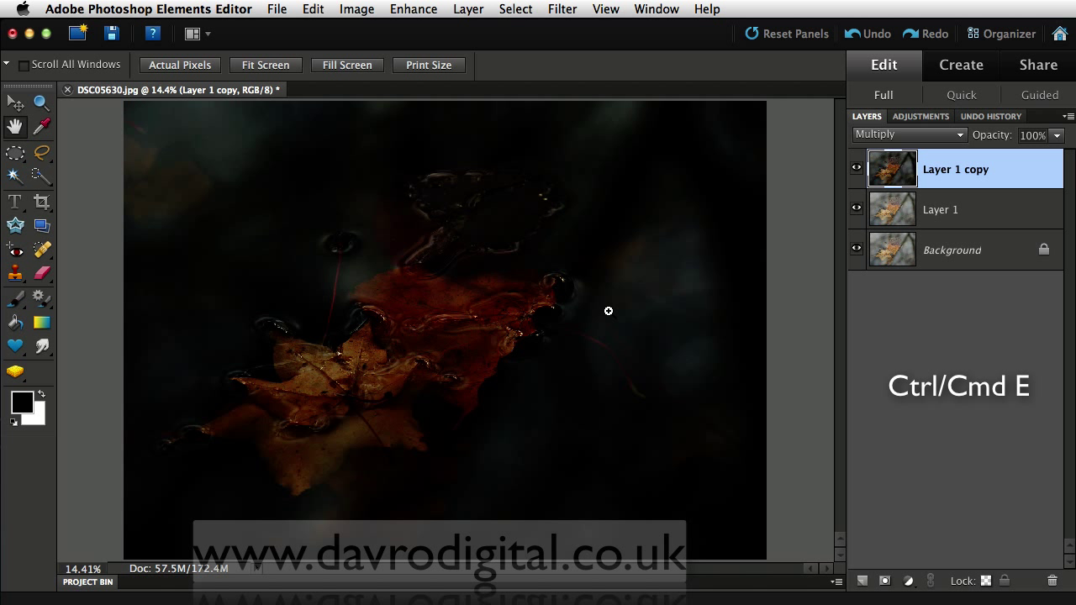
key(super+e)
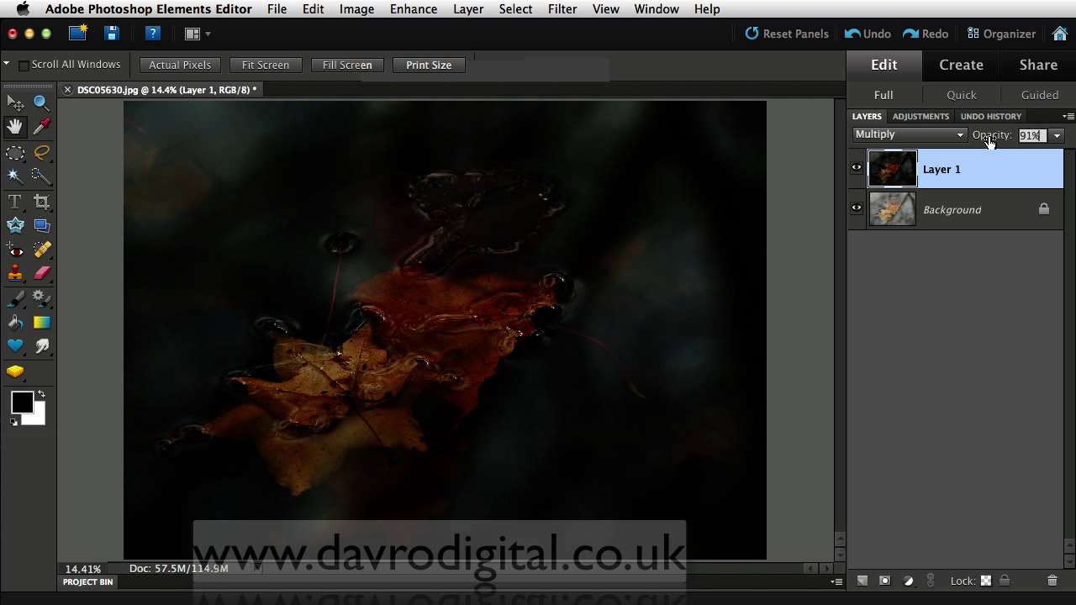
Lower Layer 1's opacity to about 90%, switch it to Normal blending and reduce opacity to about 79%
drag(996, 139, 1001, 140)
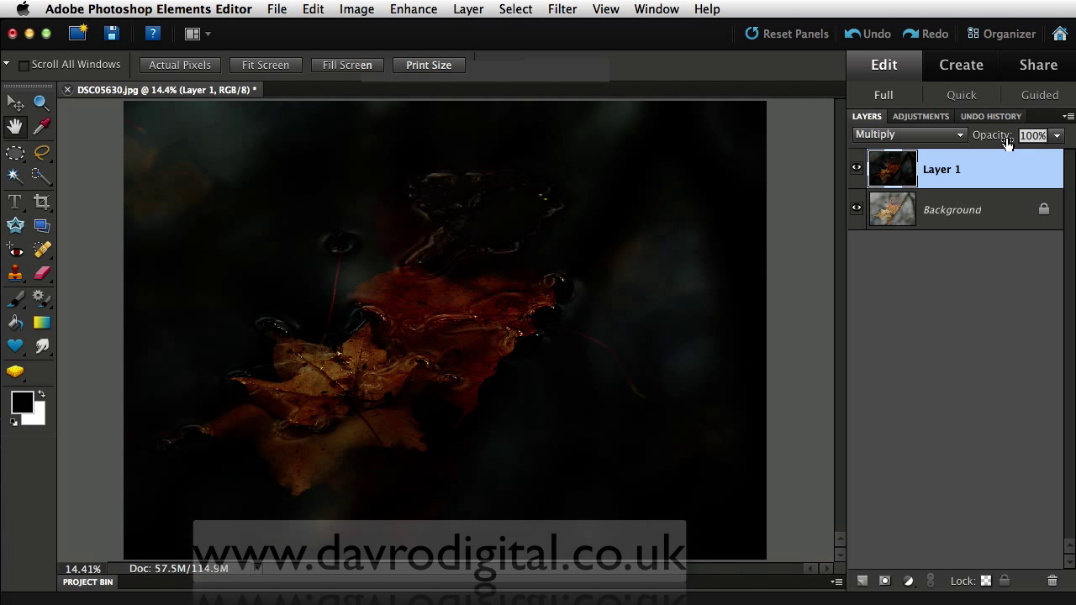
click(935, 136)
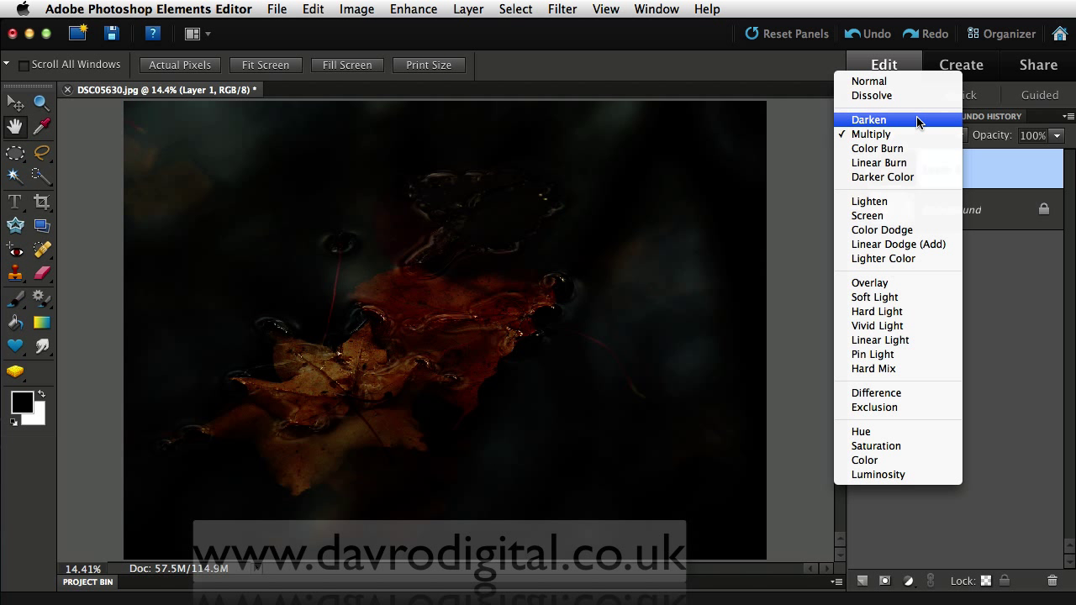
click(911, 84)
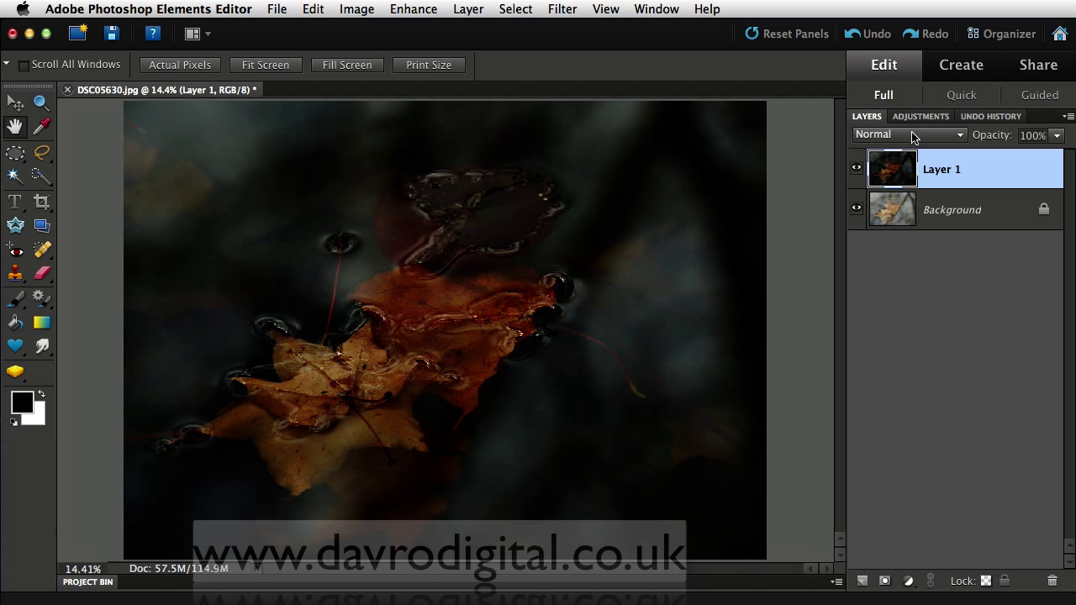
mouse_move(1005, 140)
mouse_down()
mouse_move(988, 139)
mouse_move(1009, 140)
mouse_up()
Set Layer 1 to Soft Light blending and toggle its visibility to compare with the original photo
click(961, 137)
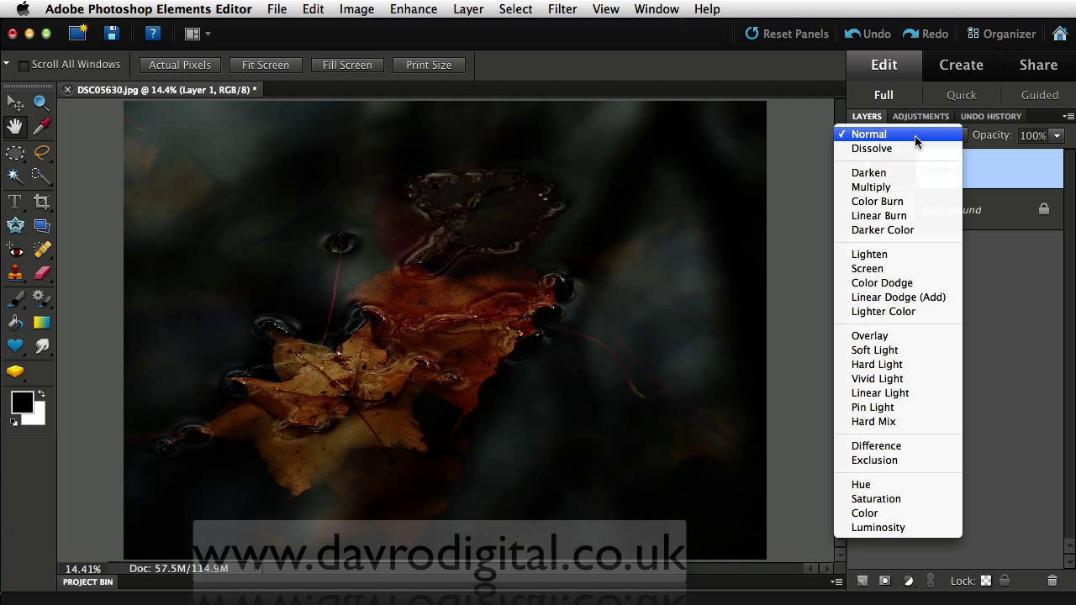
click(891, 350)
click(858, 170)
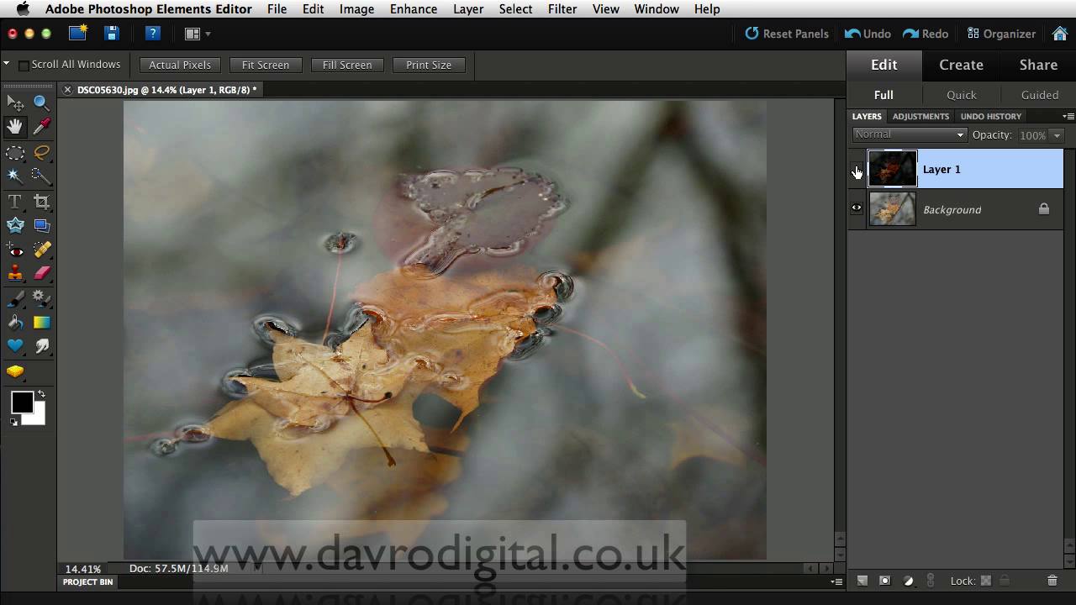
click(857, 169)
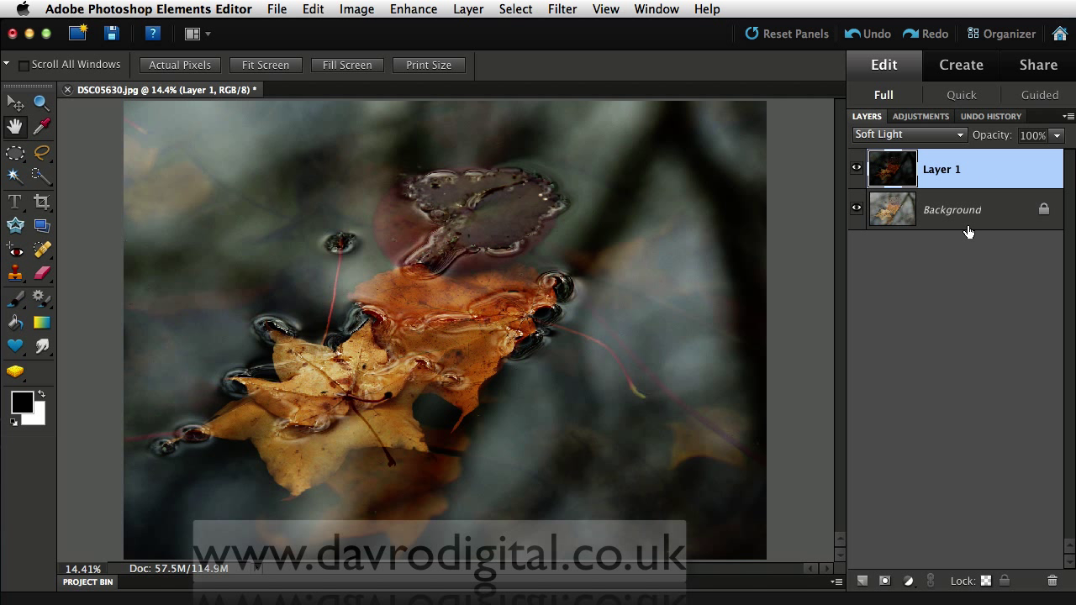
Add a Hue/Saturation adjustment layer with Saturation +12 and Lightness −18
click(909, 581)
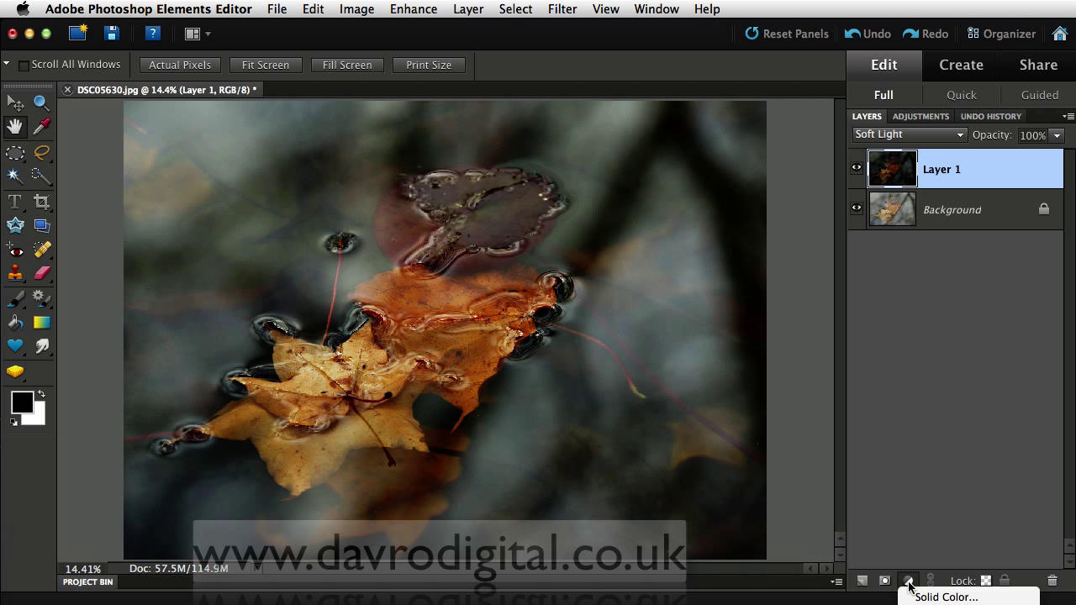
click(959, 602)
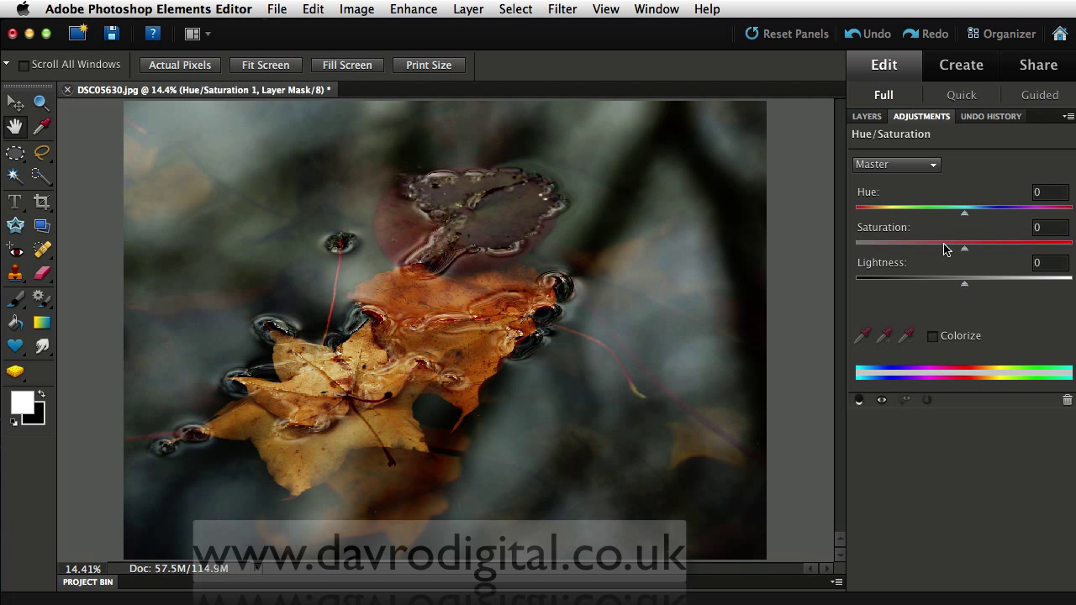
drag(965, 249, 979, 252)
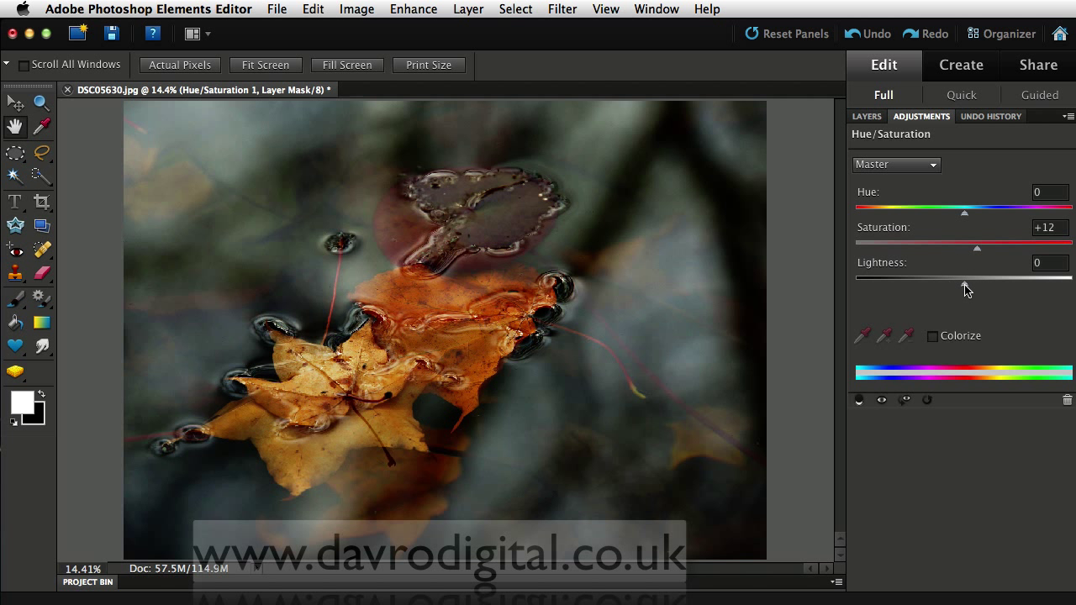
drag(966, 286, 947, 288)
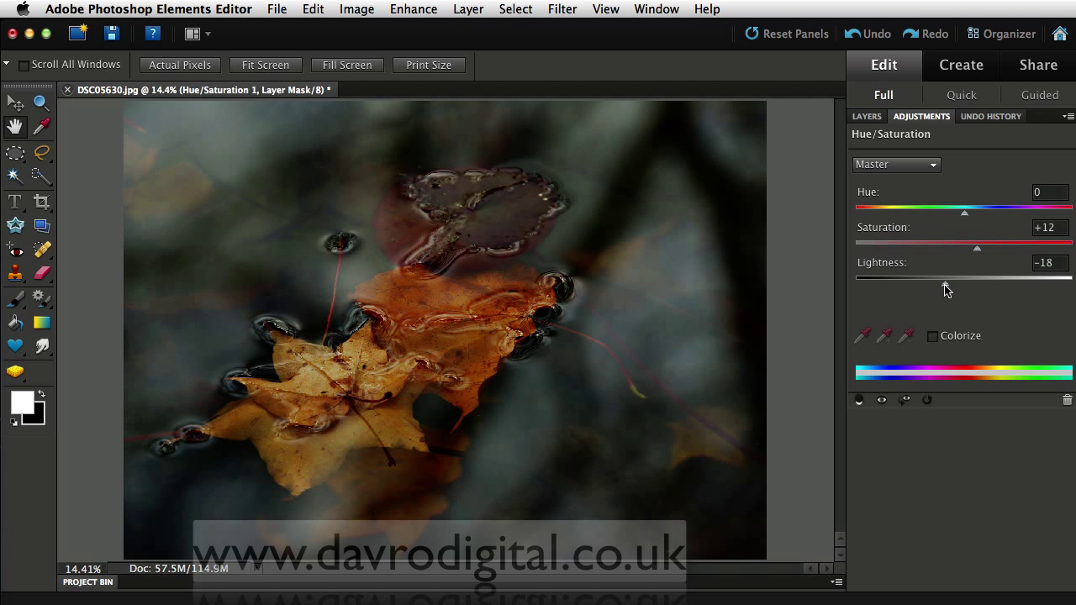
Add a Levels adjustment layer with the white input point at 210 and midtones at 0.86
click(871, 120)
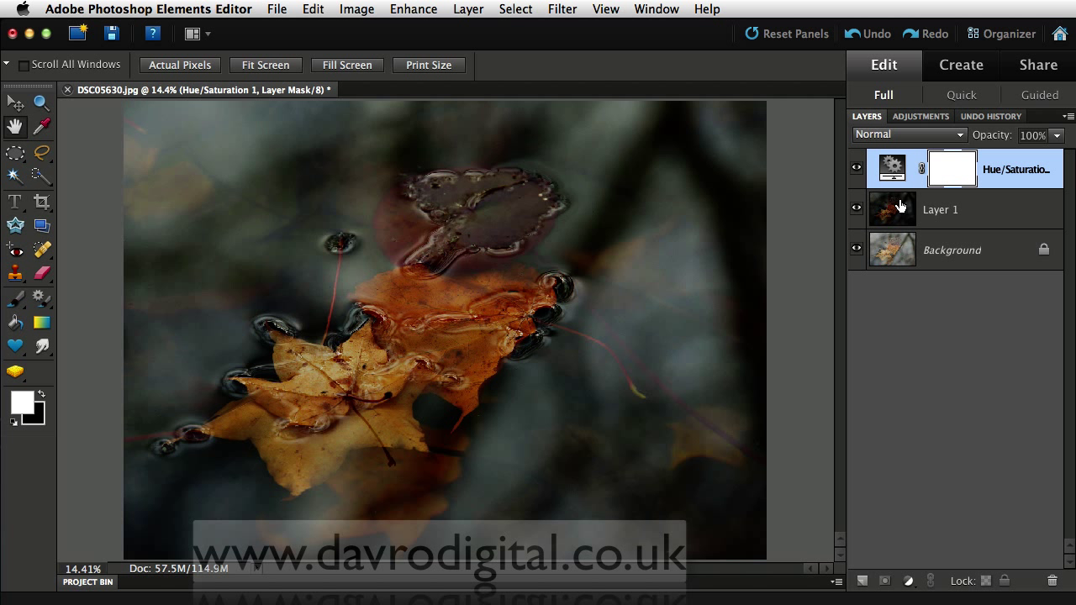
click(910, 581)
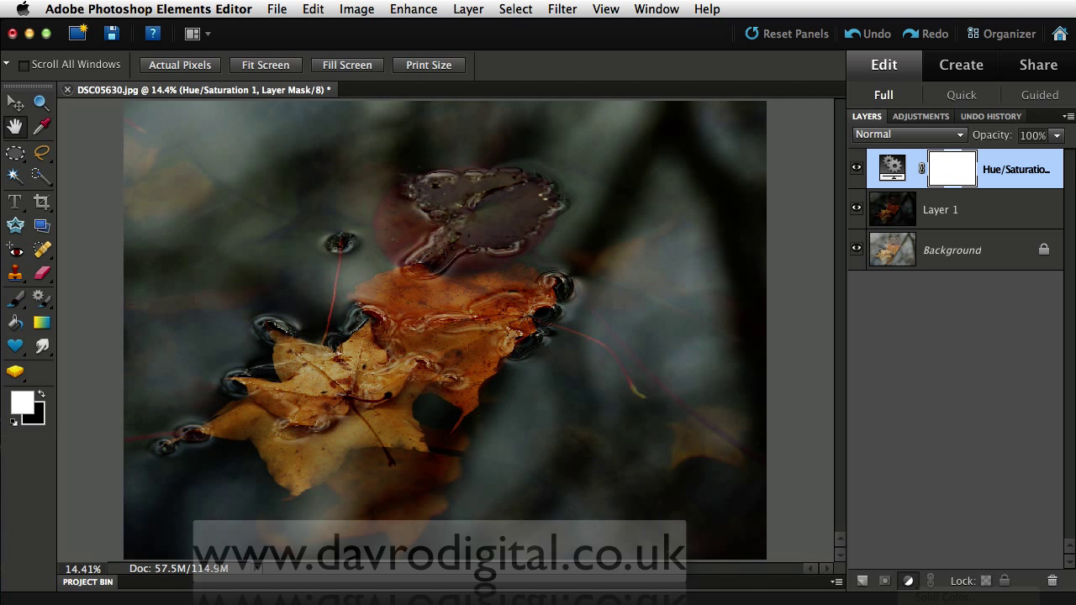
click(947, 602)
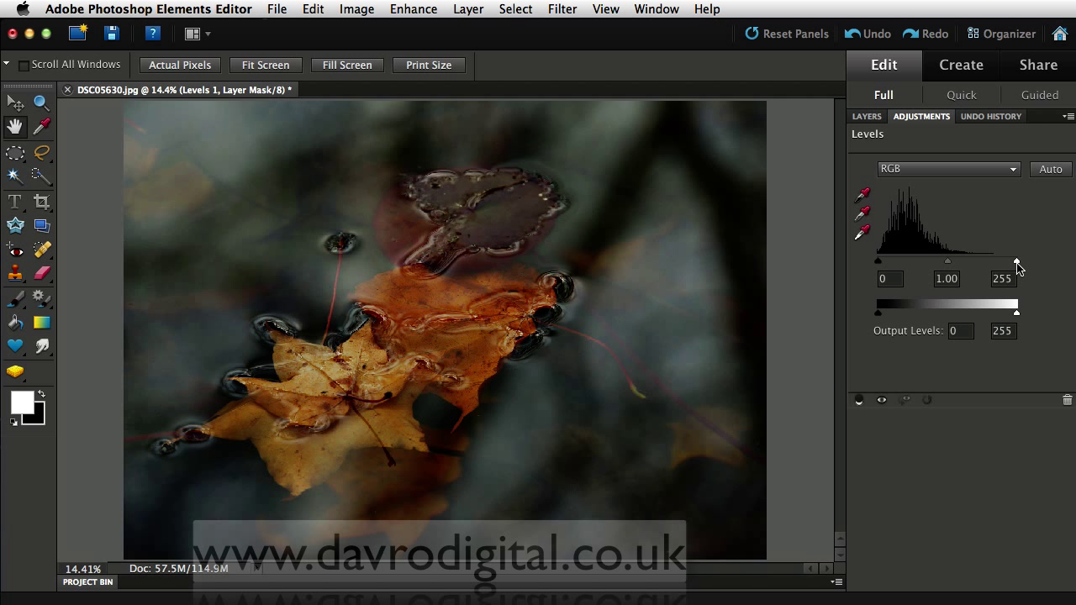
drag(1017, 265, 995, 264)
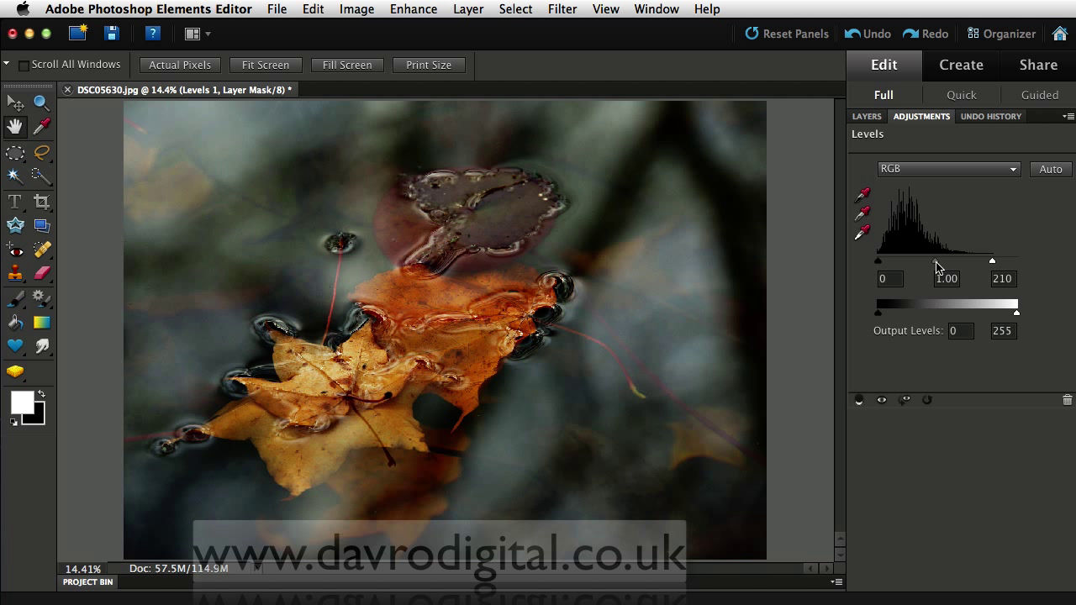
drag(935, 262, 943, 268)
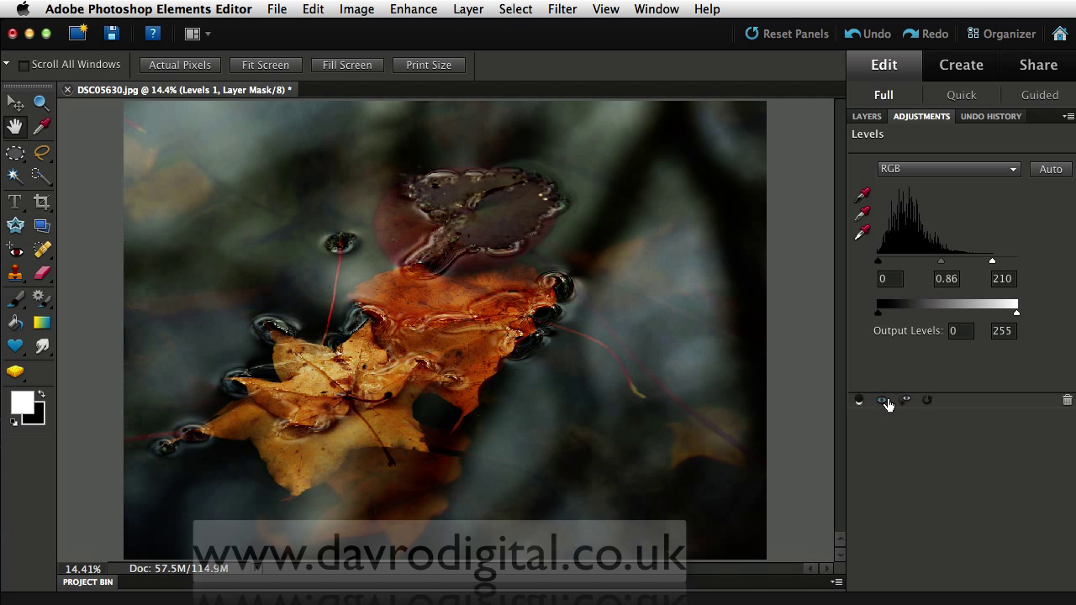
Toggle the Levels adjustment off and on to compare, then return to the layer list
click(882, 401)
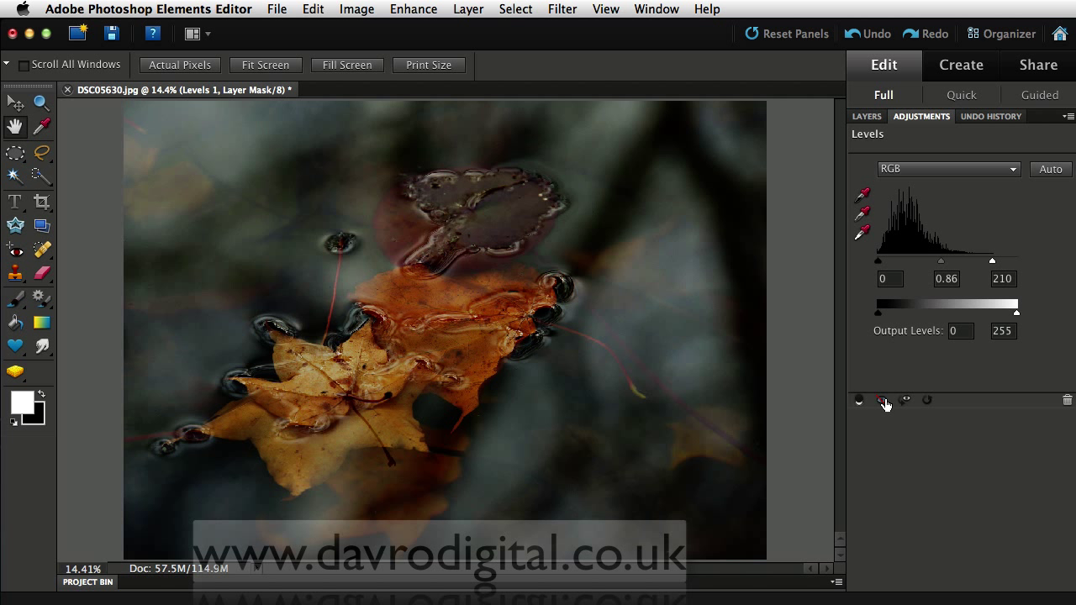
click(883, 401)
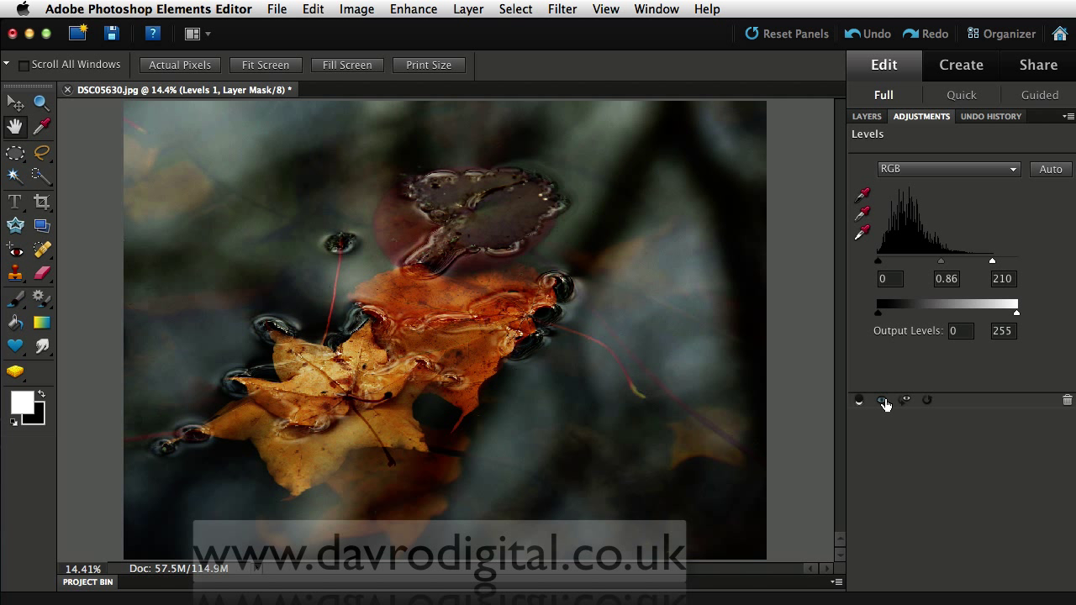
click(868, 116)
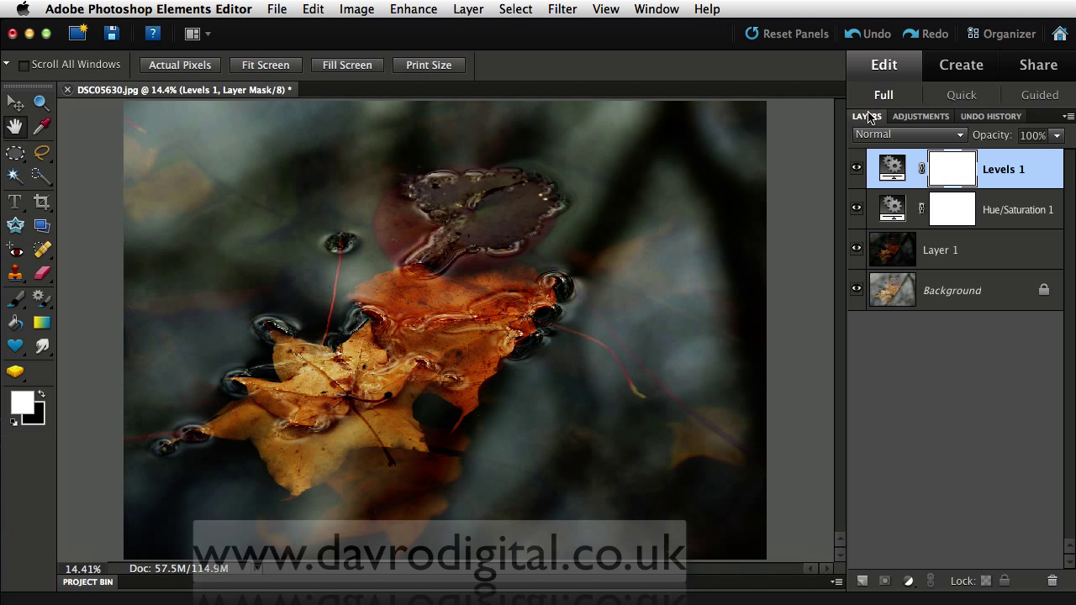
Give Layer 1 a white layer mask and make black the foreground painting colour
click(941, 249)
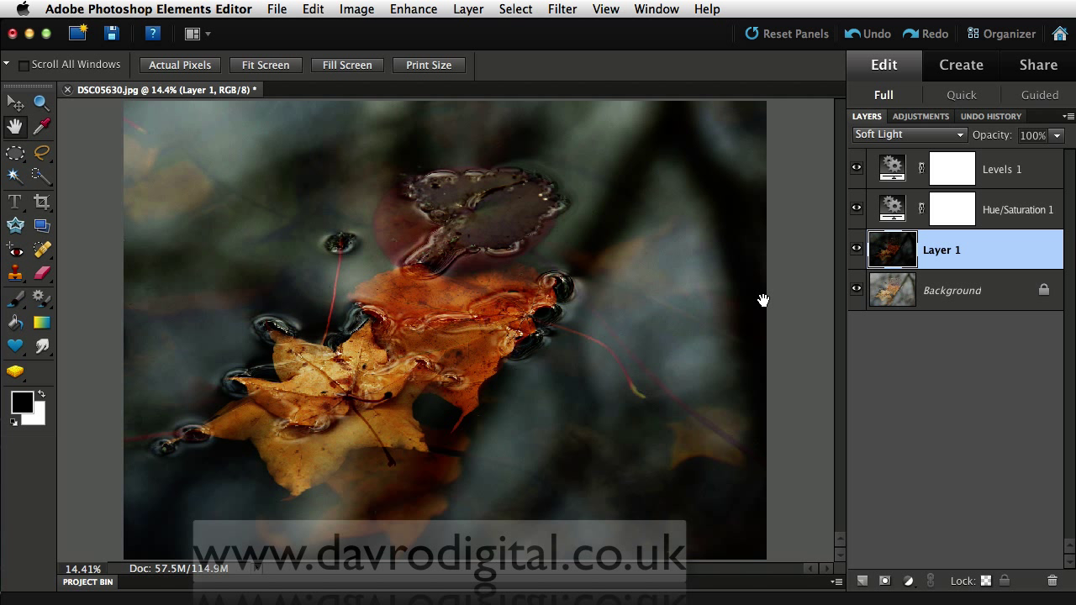
click(883, 583)
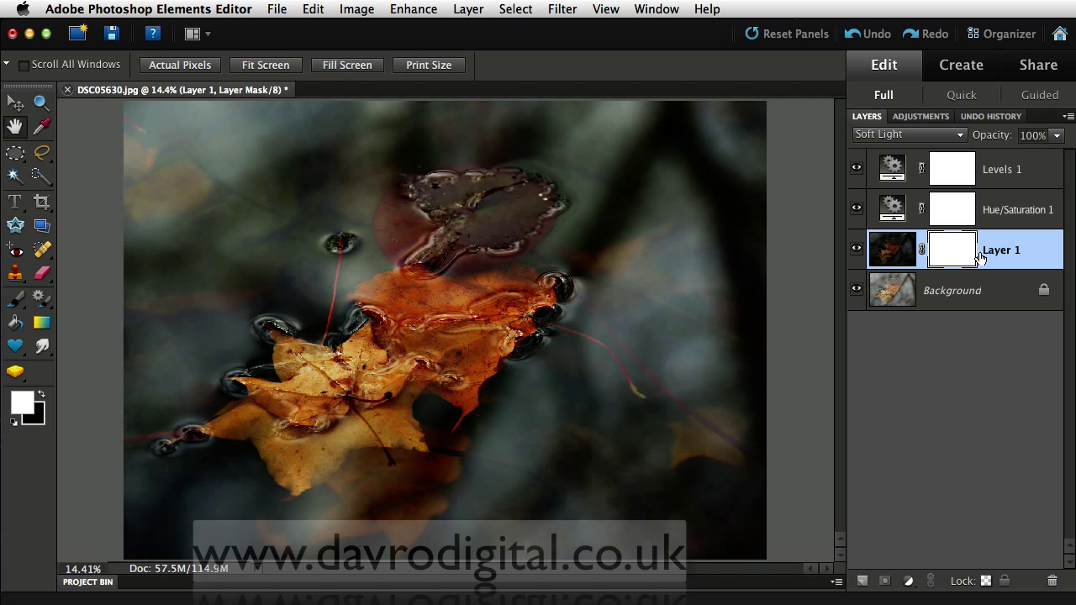
click(39, 396)
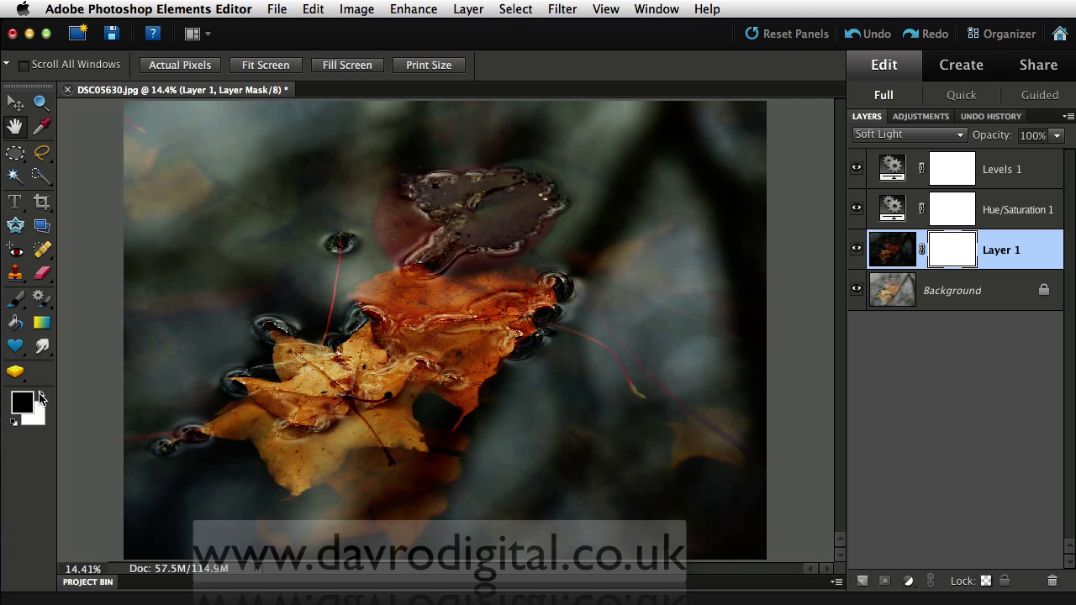
Choose the Gradient tool with the Foreground to Transparent preset for painting the mask
click(42, 323)
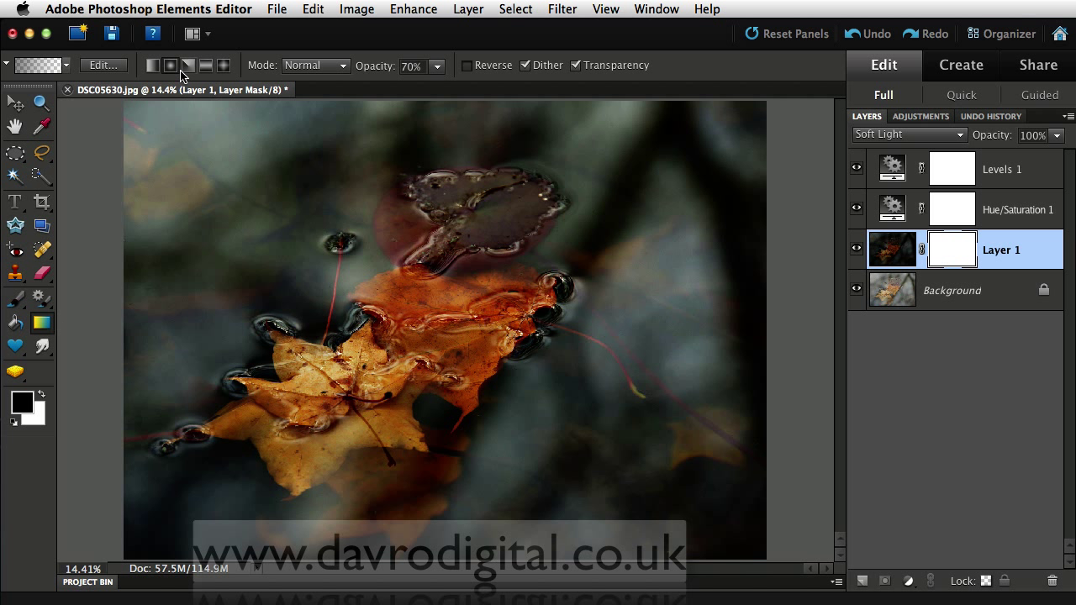
click(40, 67)
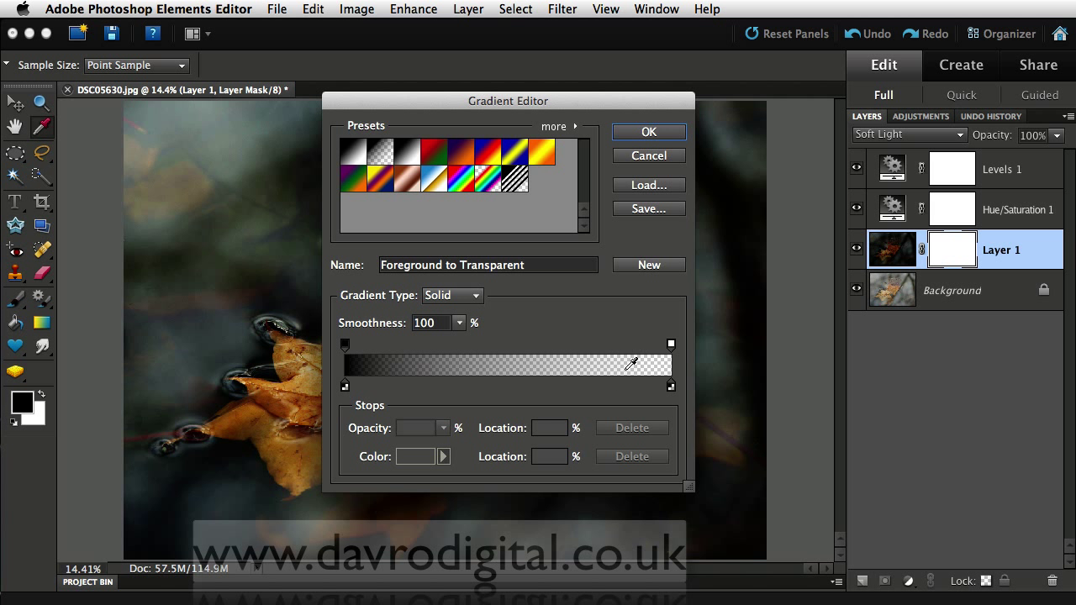
click(649, 132)
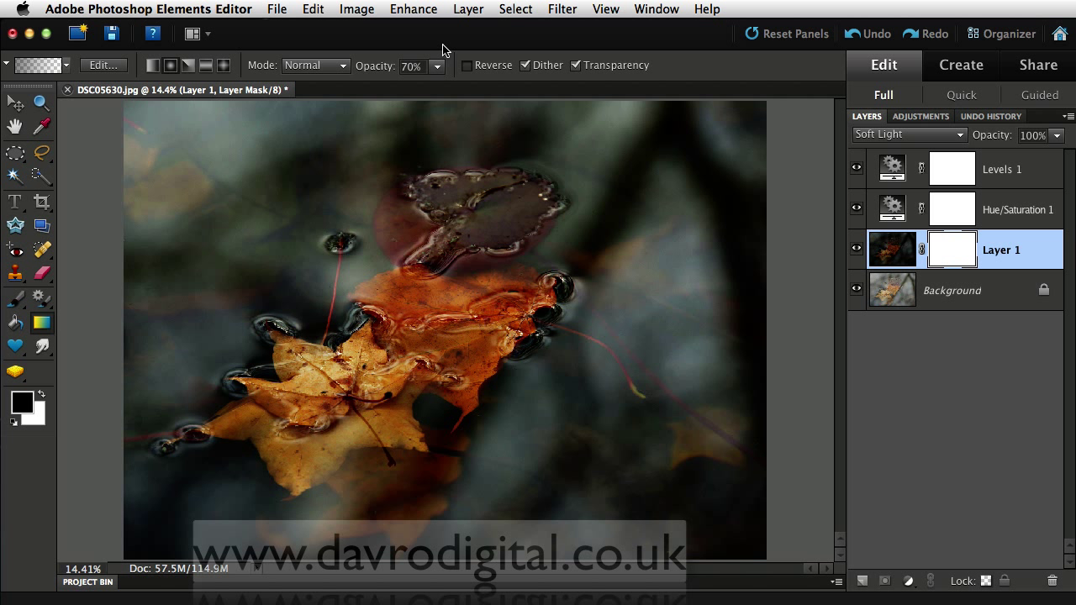
Set gradient opacity to 30% and fade the mask with short gradients along the right side and upper-right water
key(3)
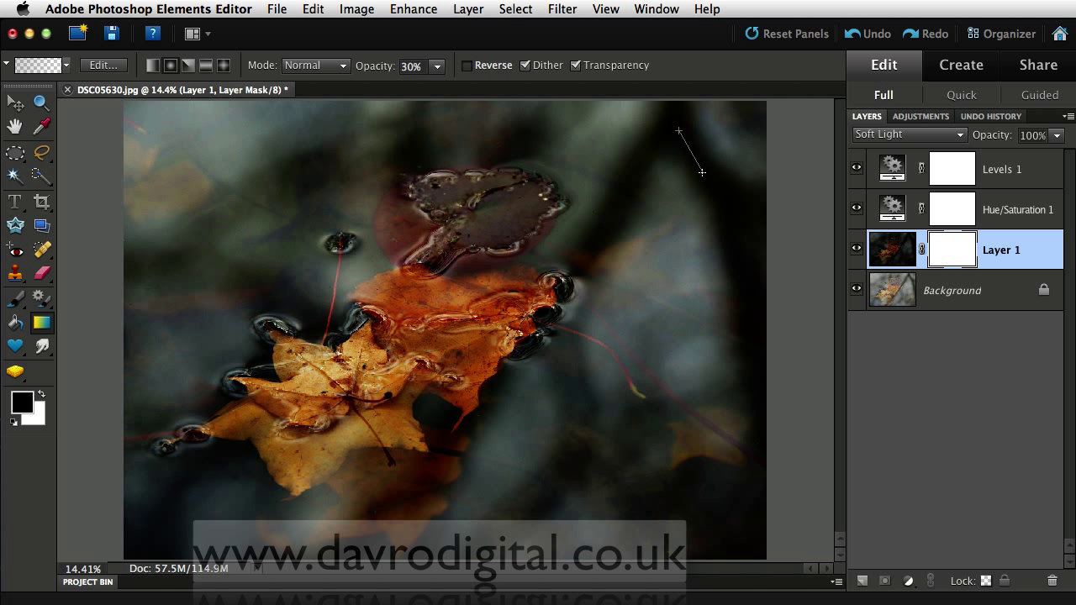
drag(698, 160, 735, 187)
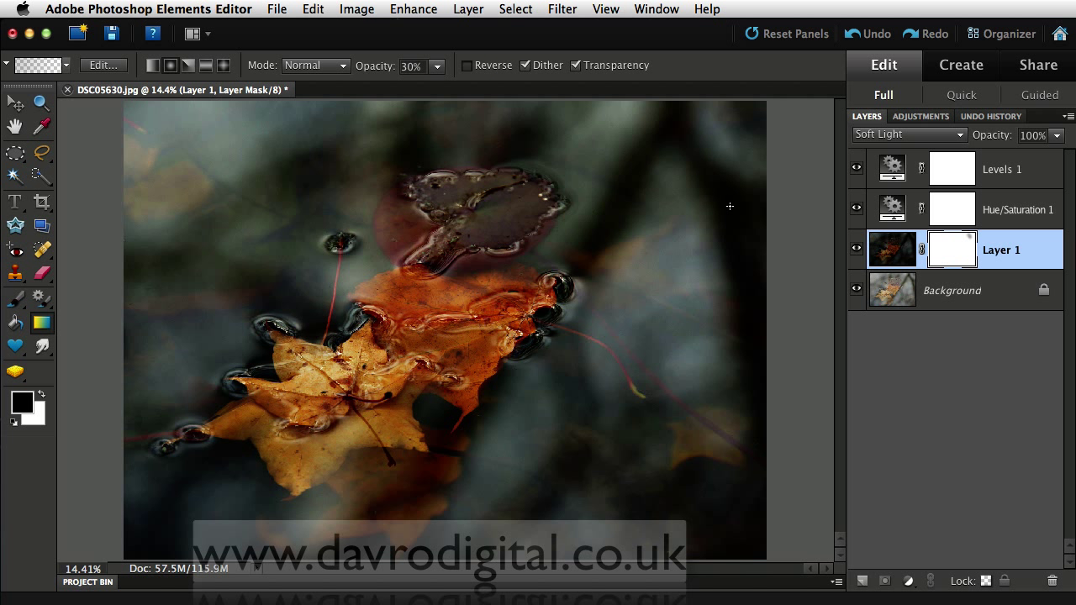
drag(737, 241, 779, 420)
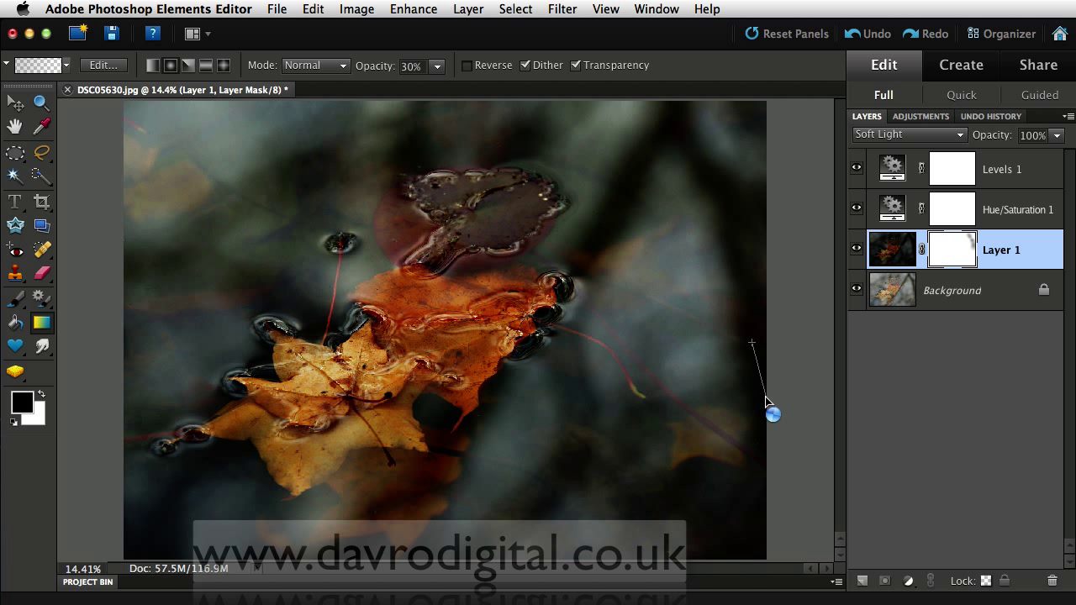
mouse_move(753, 375)
mouse_down()
mouse_move(766, 514)
mouse_move(739, 549)
mouse_move(741, 580)
mouse_up()
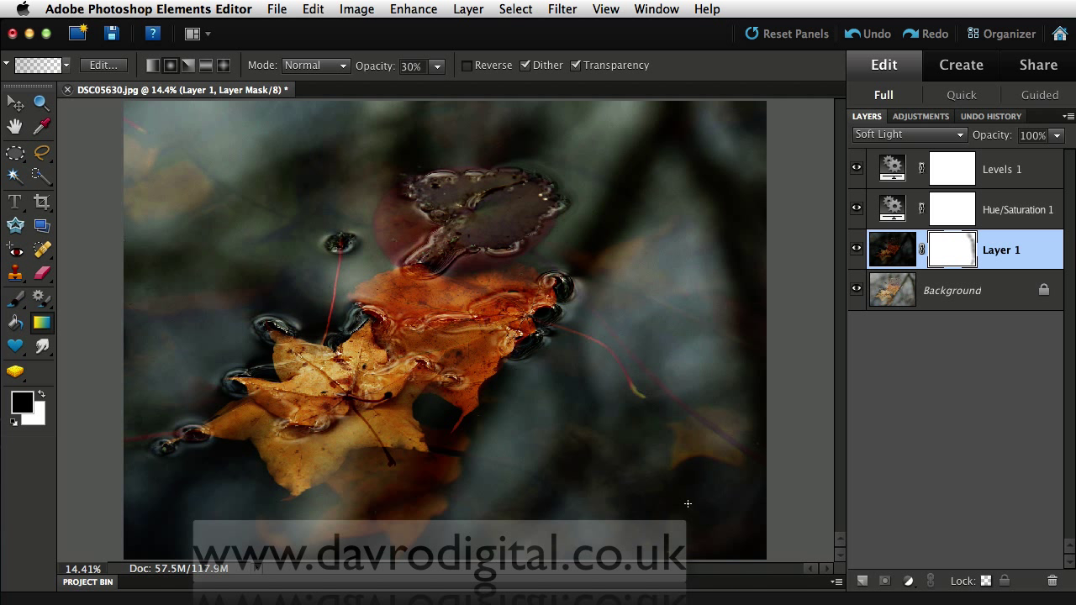
drag(684, 485, 704, 504)
drag(663, 135, 632, 166)
drag(604, 227, 582, 269)
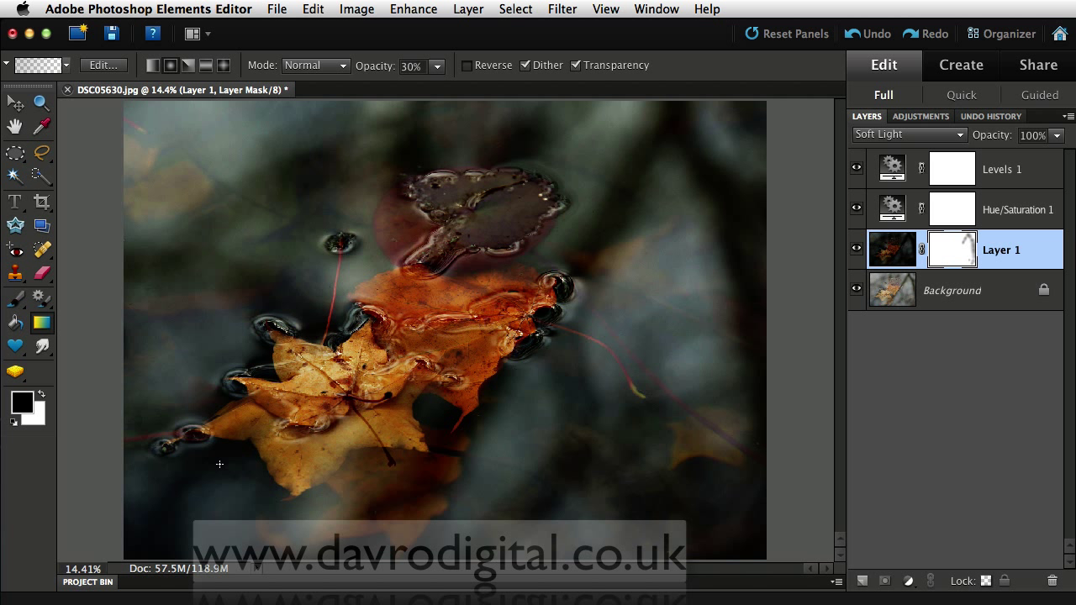
Fade the mask with several 30% gradients along the bottom-left corner and bottom edge
drag(220, 464, 268, 432)
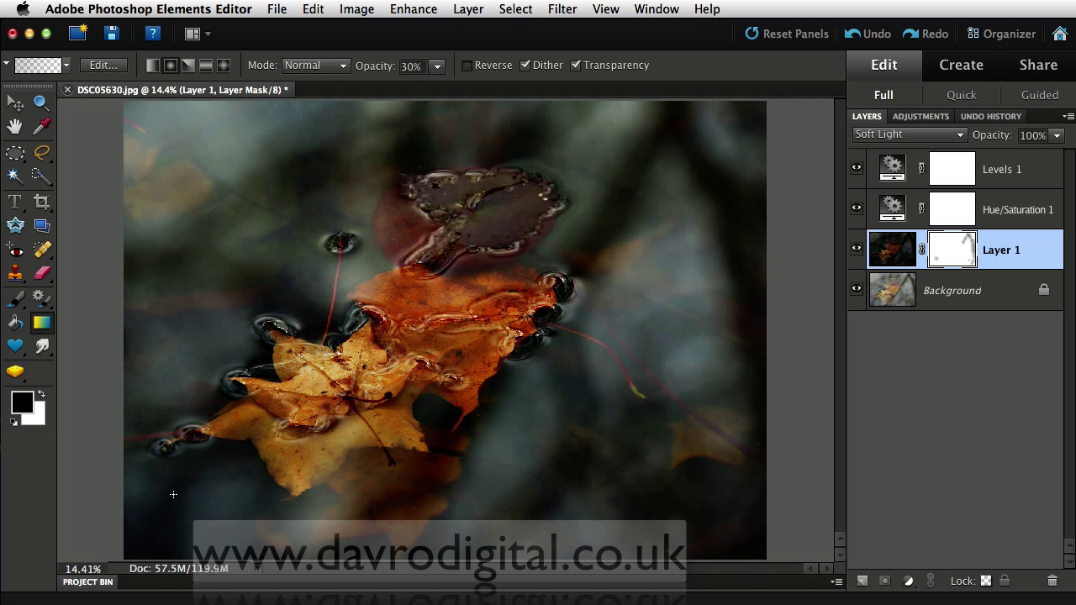
drag(173, 494, 210, 481)
drag(144, 549, 209, 554)
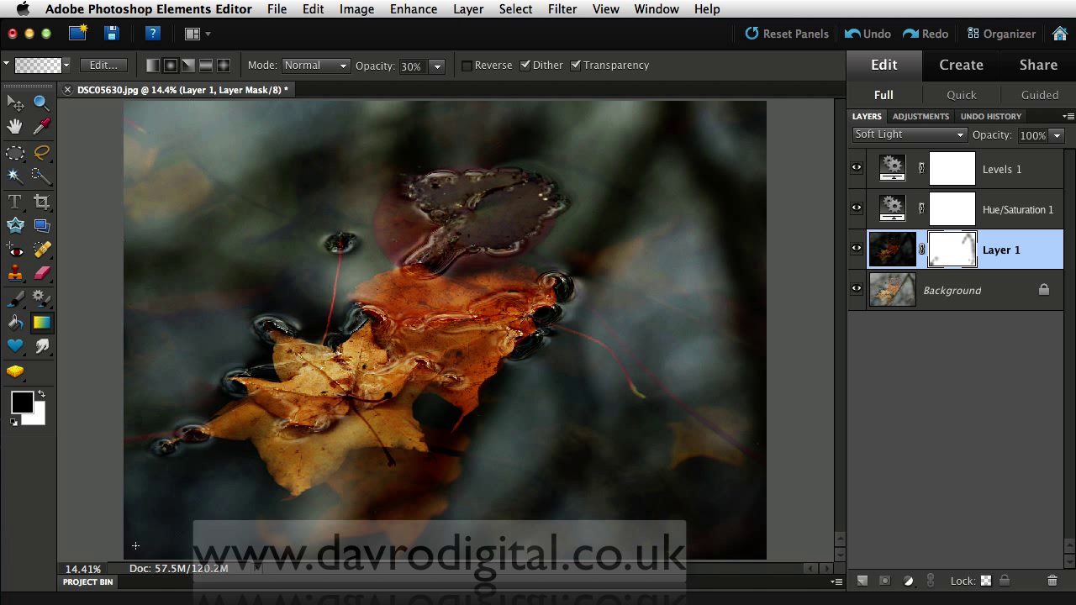
drag(131, 545, 177, 545)
drag(312, 552, 414, 555)
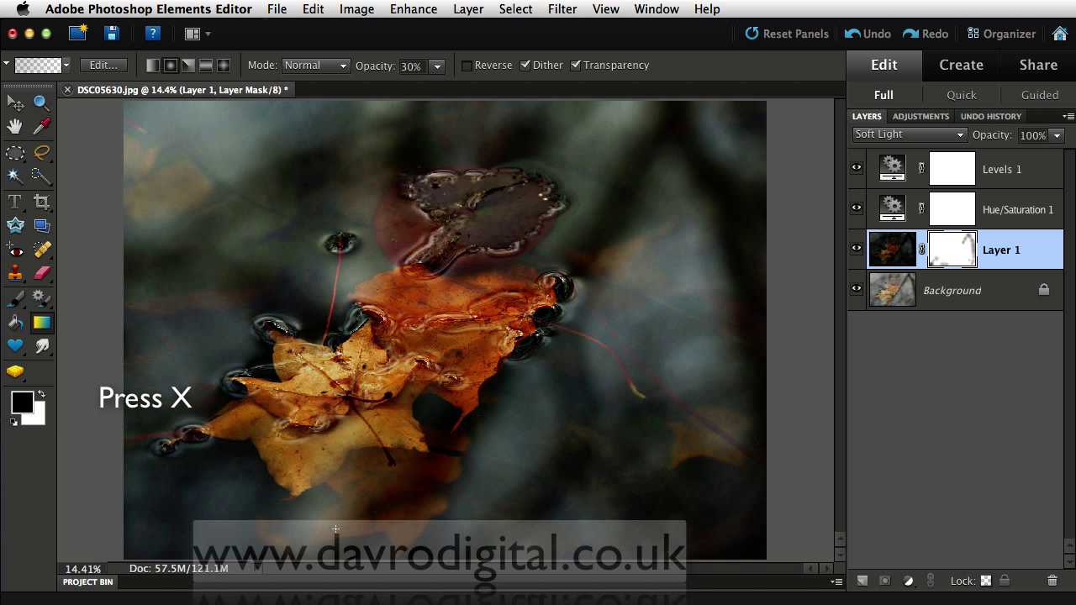
Restore Layer 1 near the bottom centre with a white gradient, then fade the bottom-right corner with black gradients
key(x)
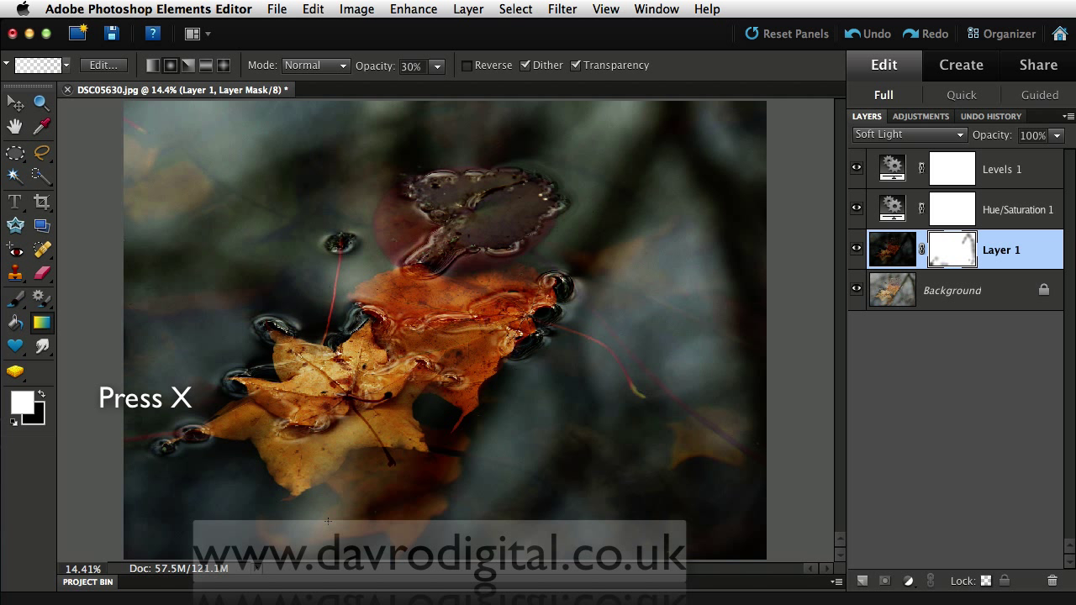
drag(328, 517, 284, 538)
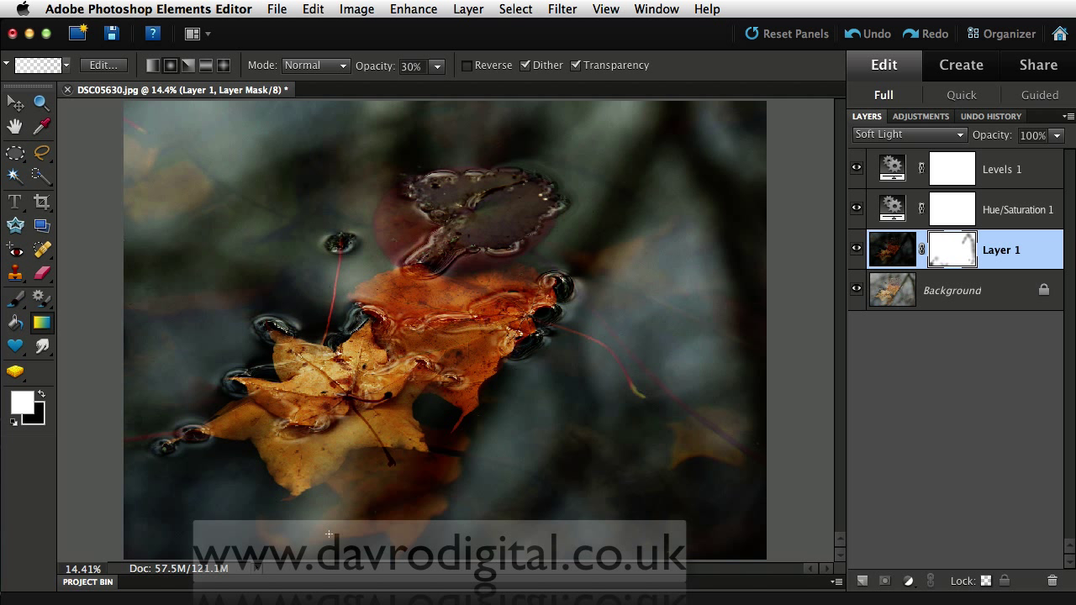
key(x)
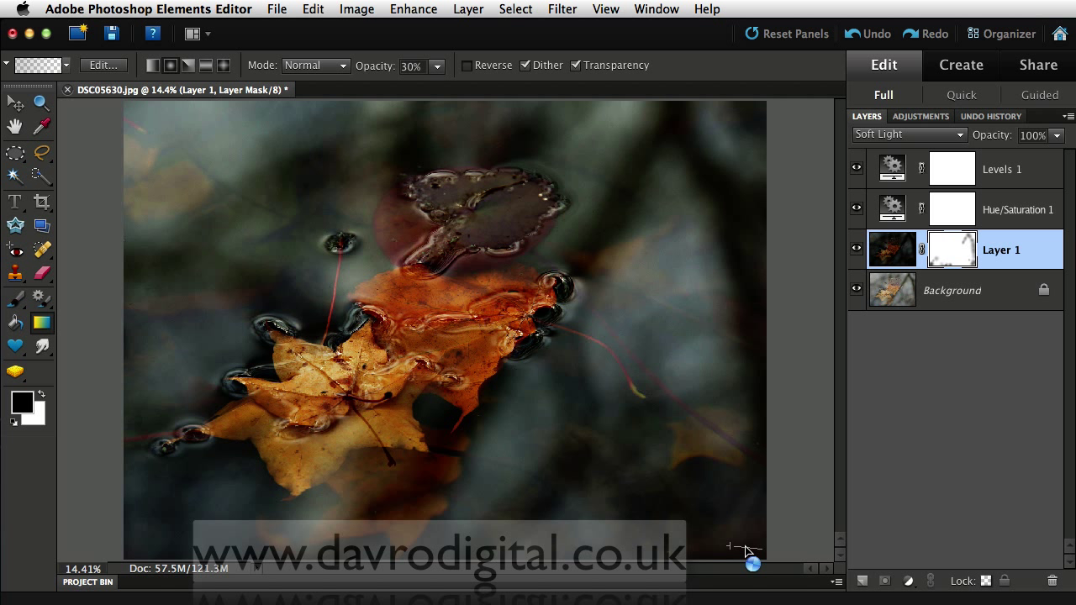
drag(652, 508, 711, 523)
drag(578, 456, 615, 481)
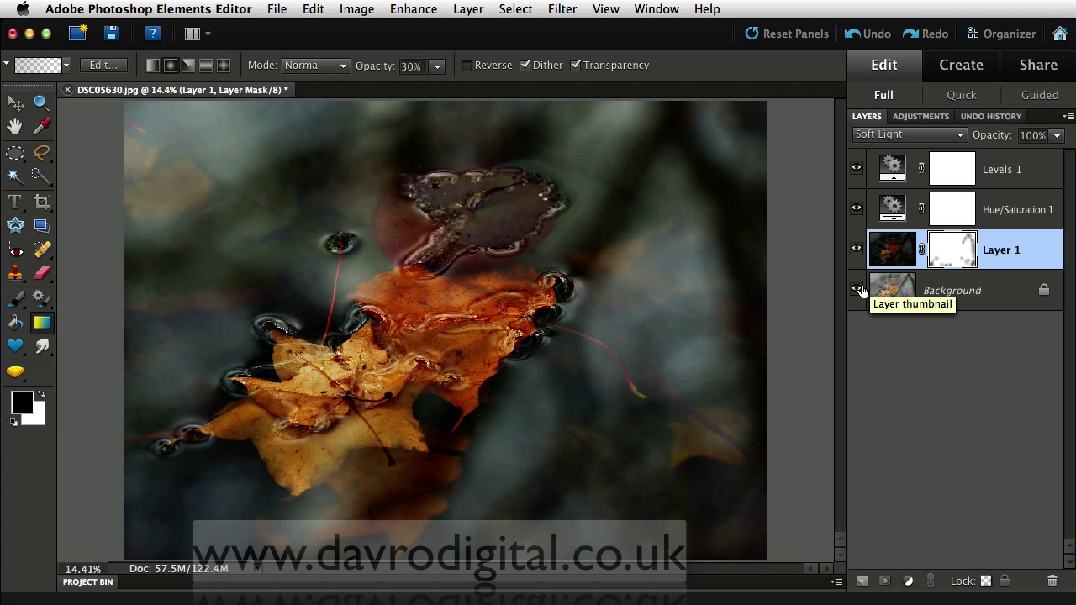
alt+click(857, 290)
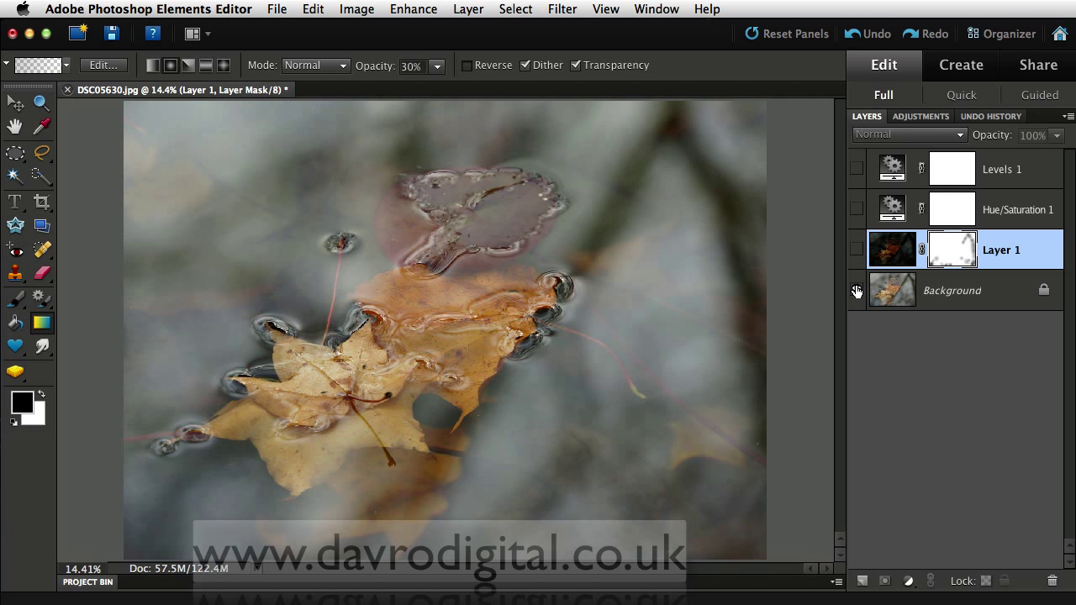
click(857, 250)
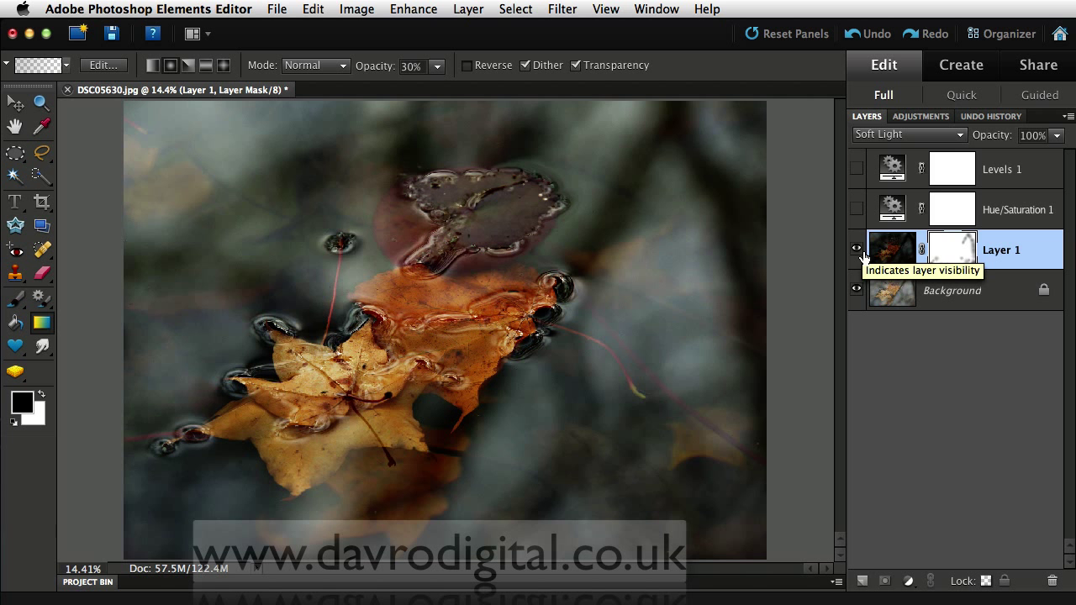
click(857, 209)
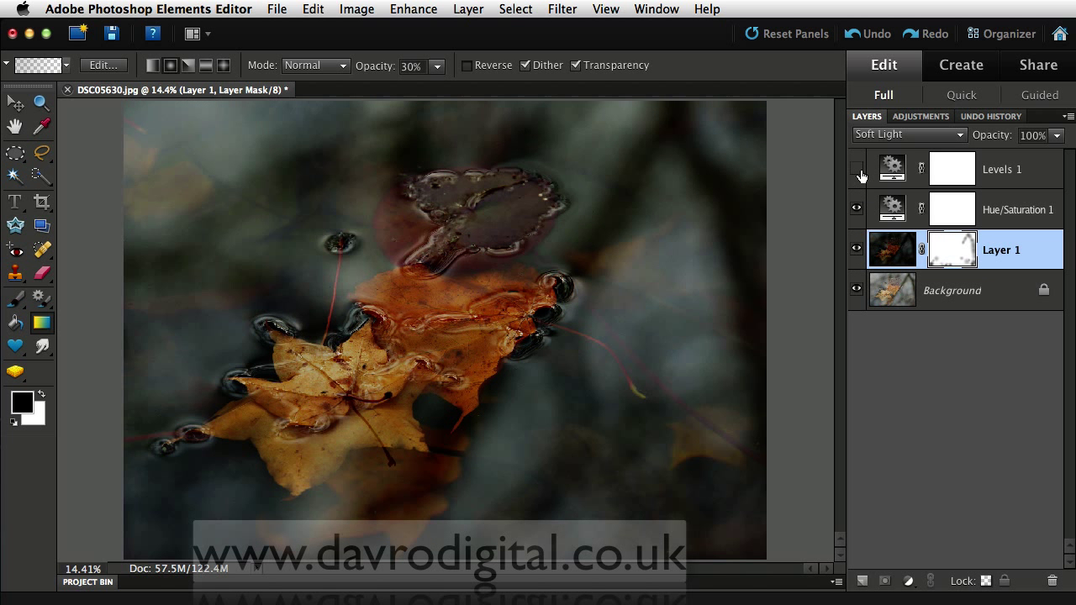
click(857, 169)
click(857, 169)
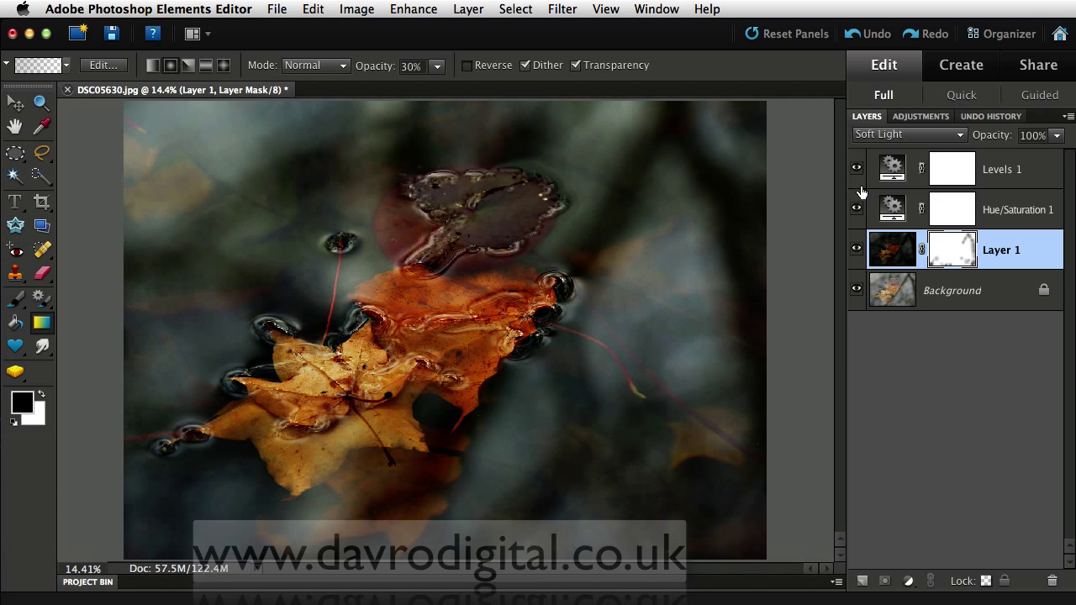
click(545, 258)
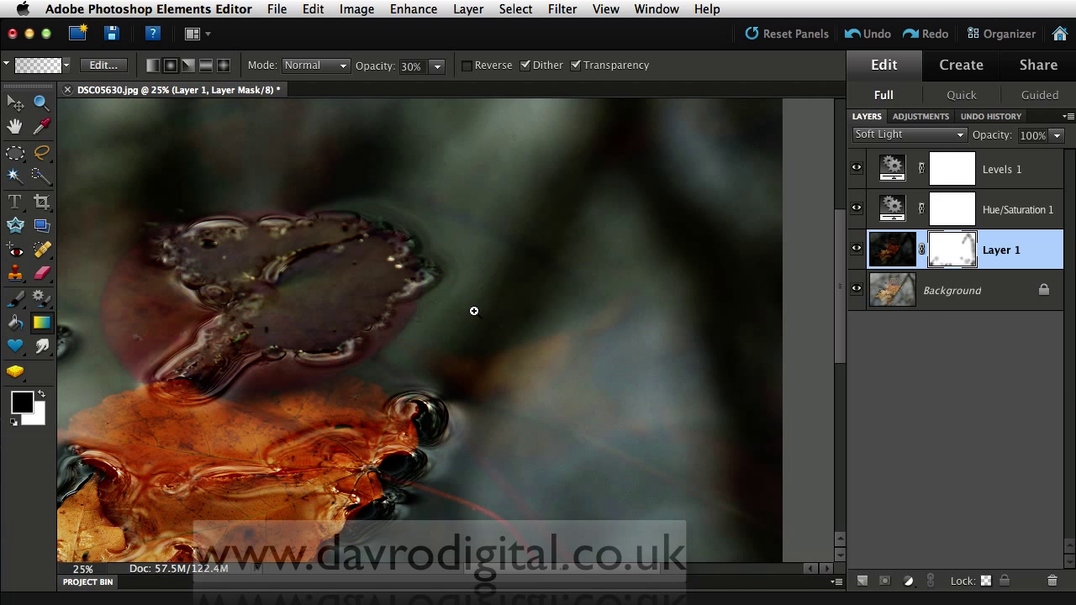
click(466, 372)
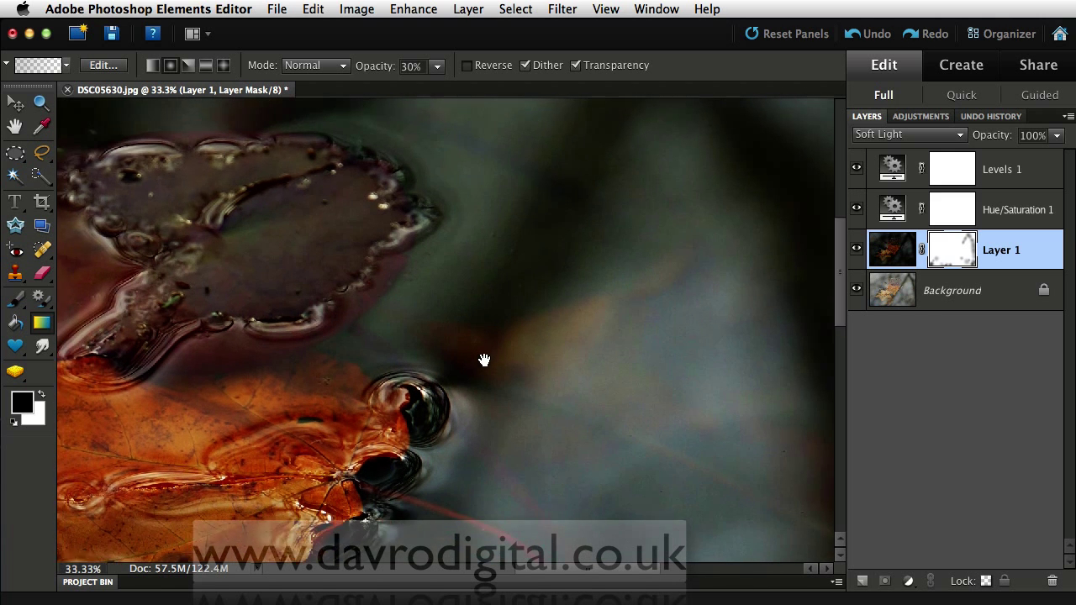
mouse_move(481, 360)
mouse_down()
mouse_move(570, 152)
mouse_move(725, 257)
mouse_up()
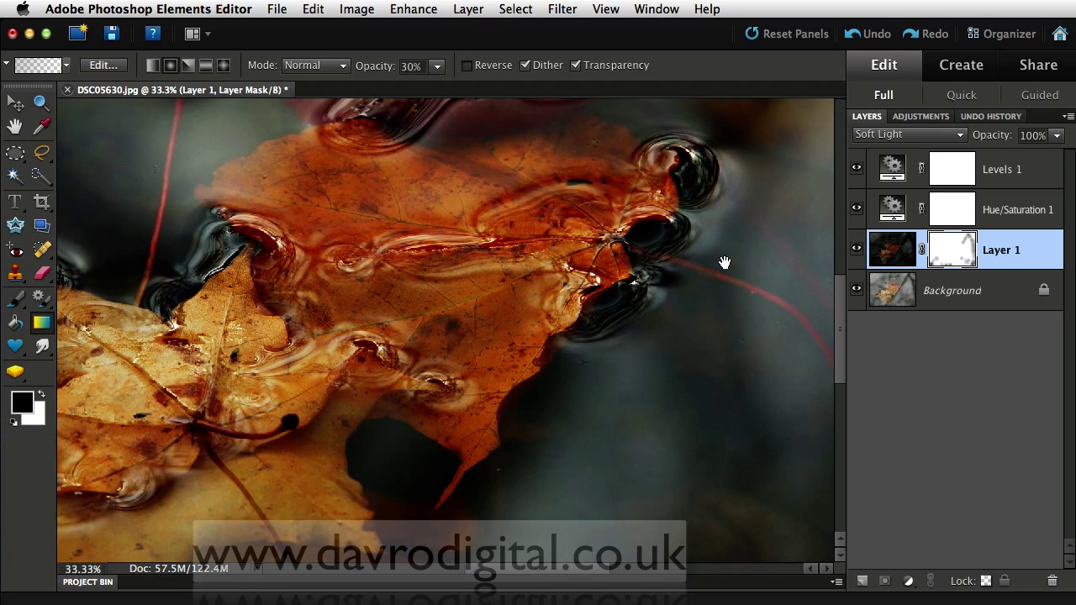
mouse_move(603, 351)
mouse_down()
mouse_move(643, 377)
mouse_move(711, 192)
mouse_move(708, 168)
mouse_up()
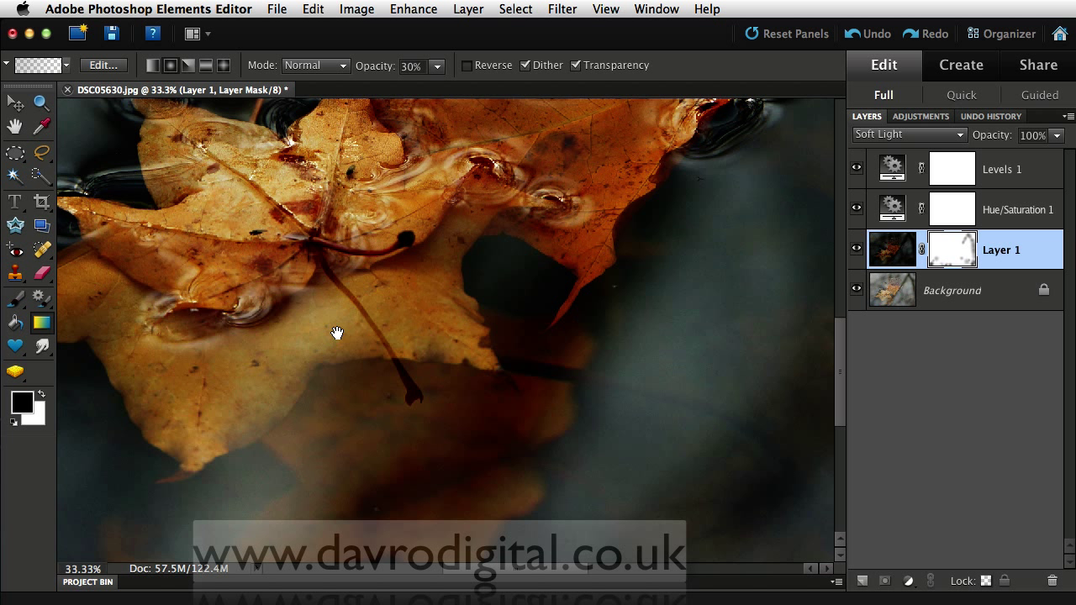
mouse_move(508, 443)
mouse_down()
mouse_move(487, 362)
mouse_move(353, 358)
mouse_up()
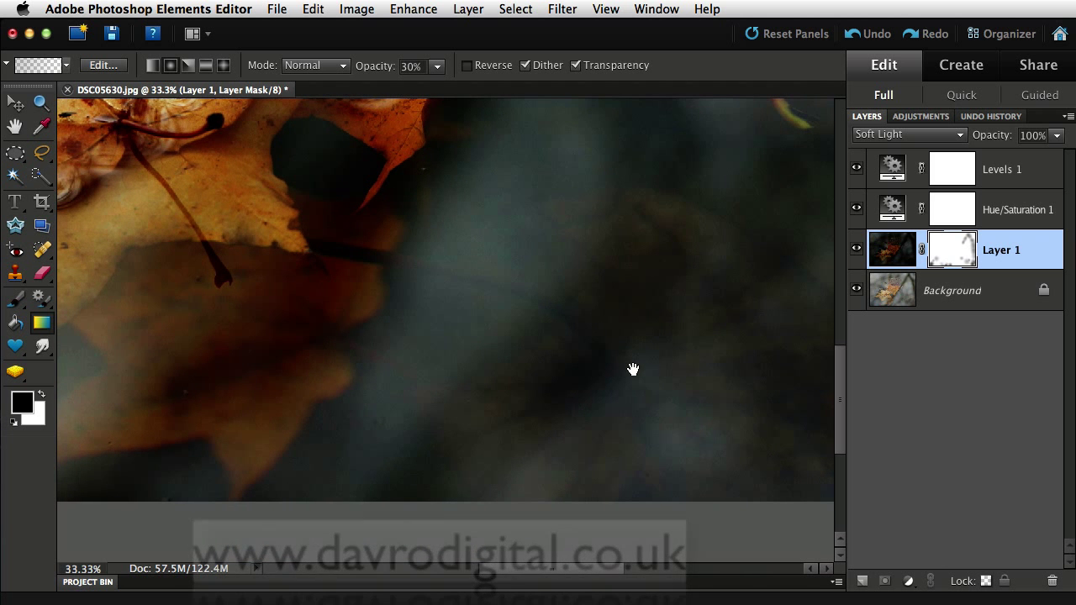
key(ctrl+0)
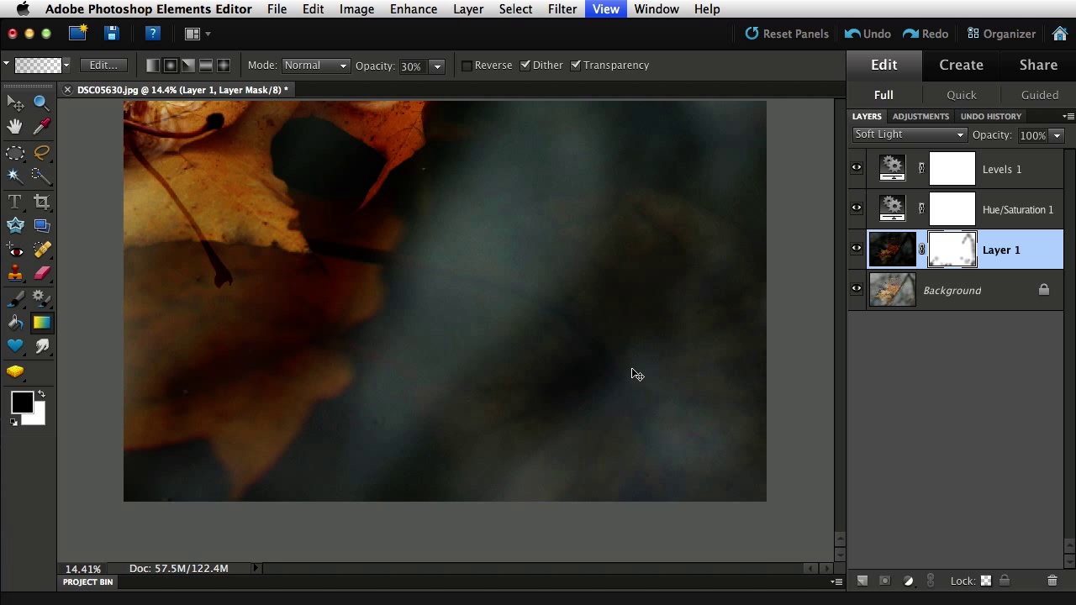